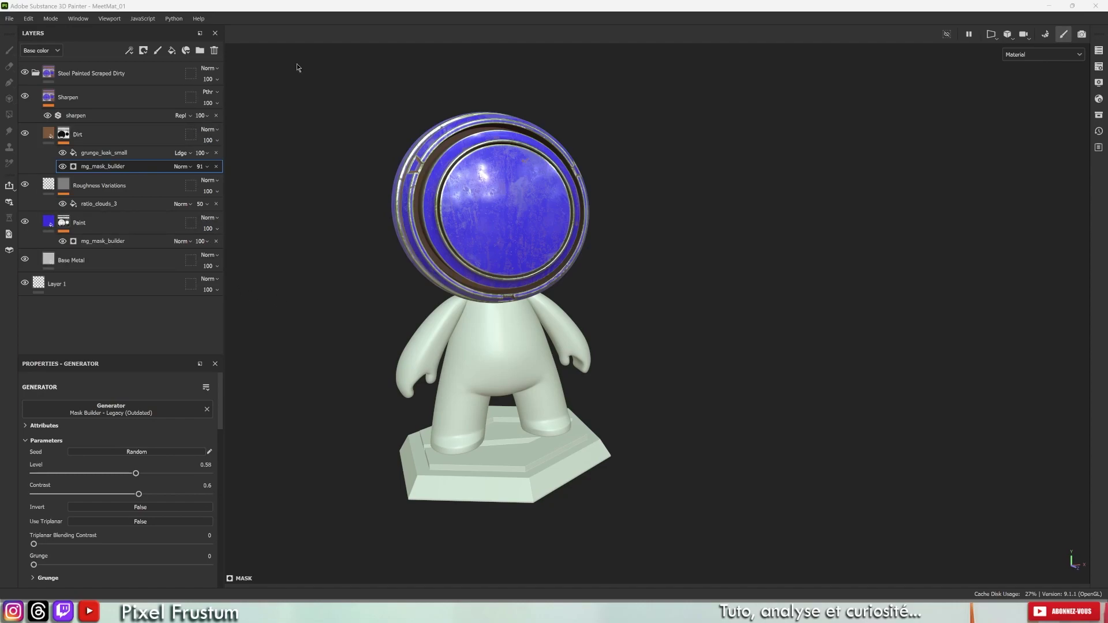
Step: Collapse and delete the Steel Painted Scraped Dirty folder, then delete Layer 1
left_click(36, 74)
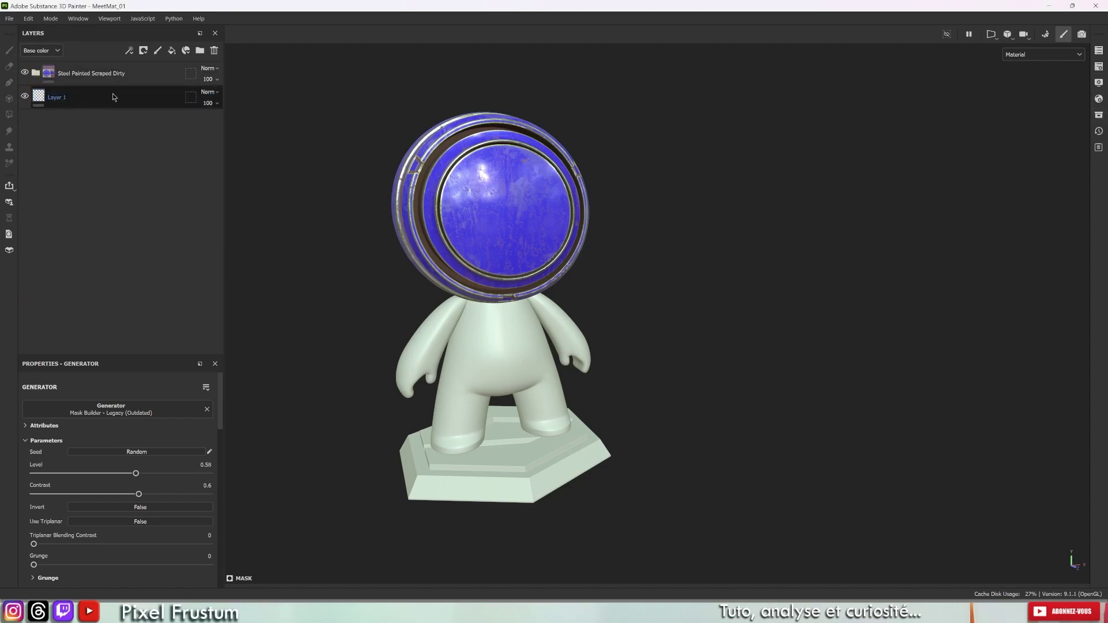
left_click(135, 72)
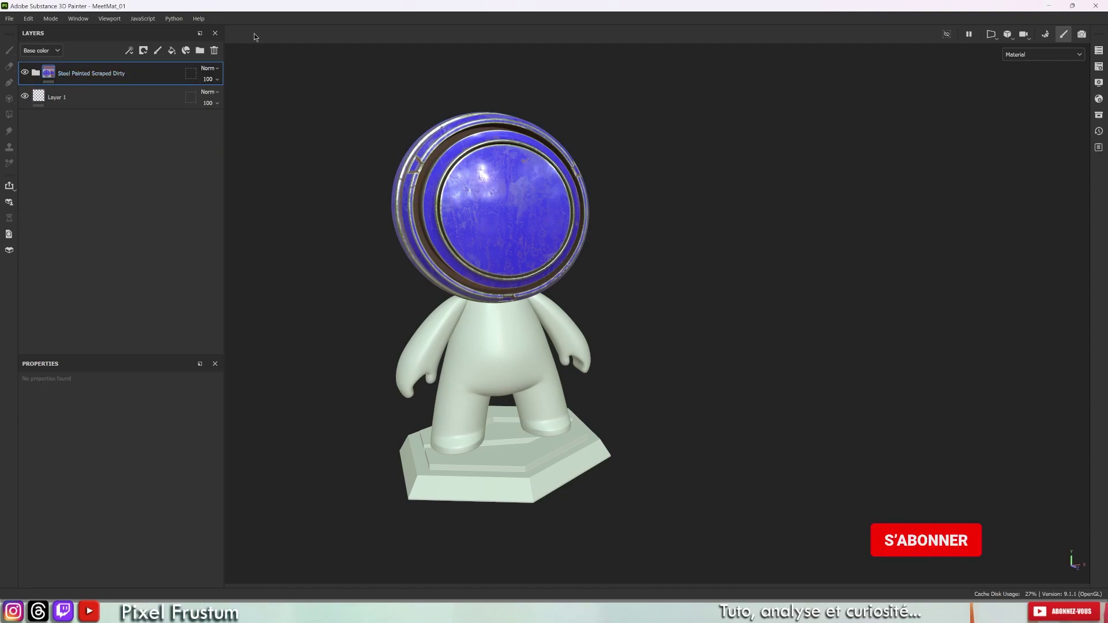
left_click(215, 51)
left_click(214, 51)
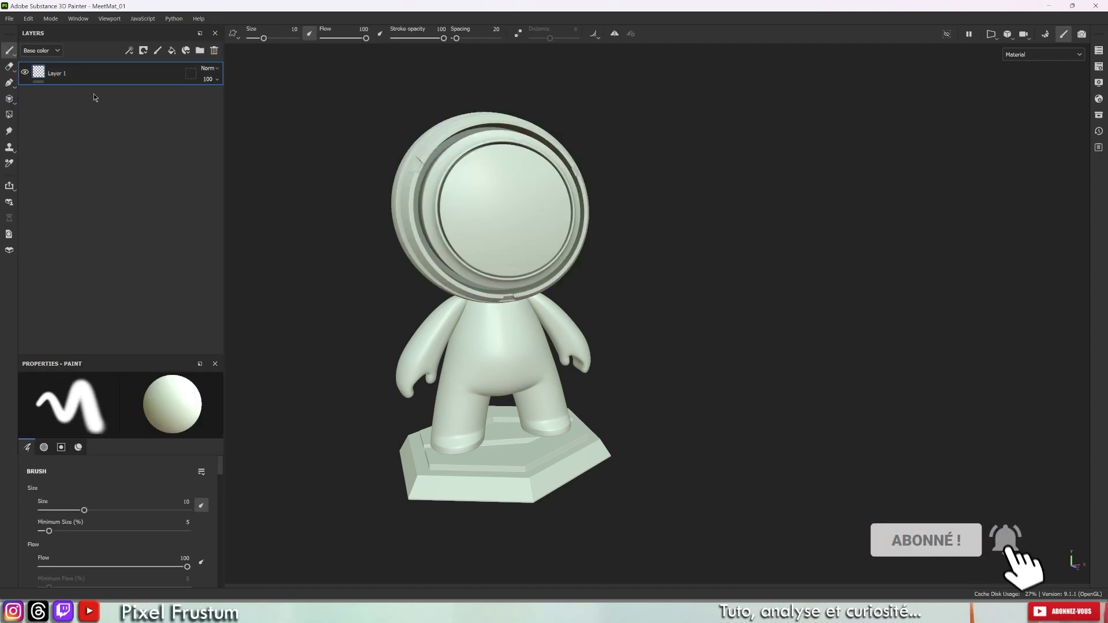
left_click(216, 51)
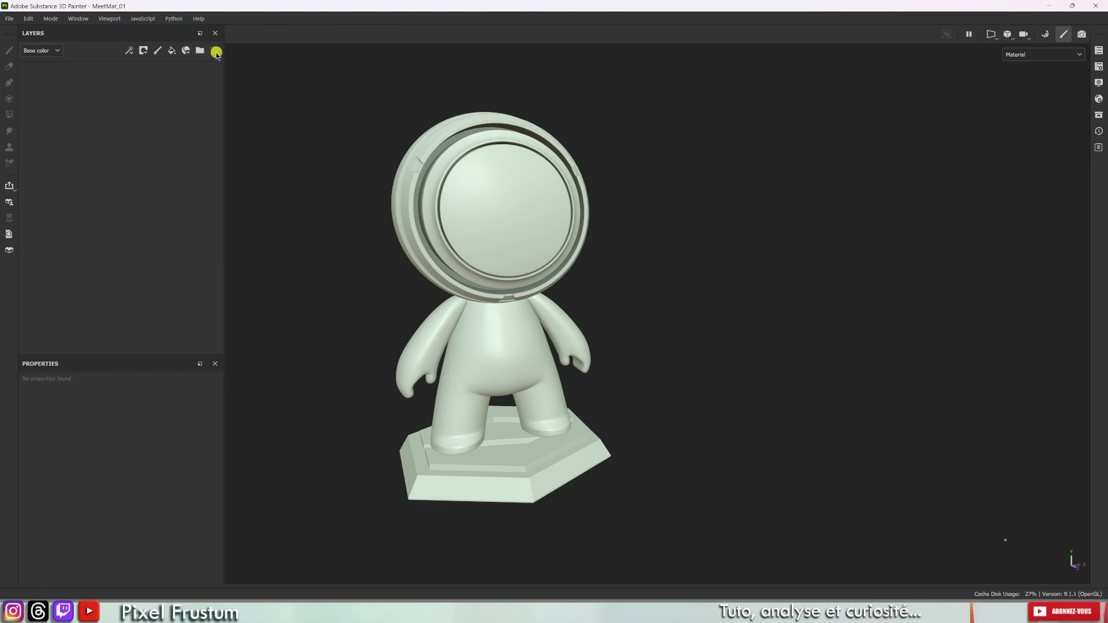
Step: Add a new fill layer, then delete it again
left_click(172, 52)
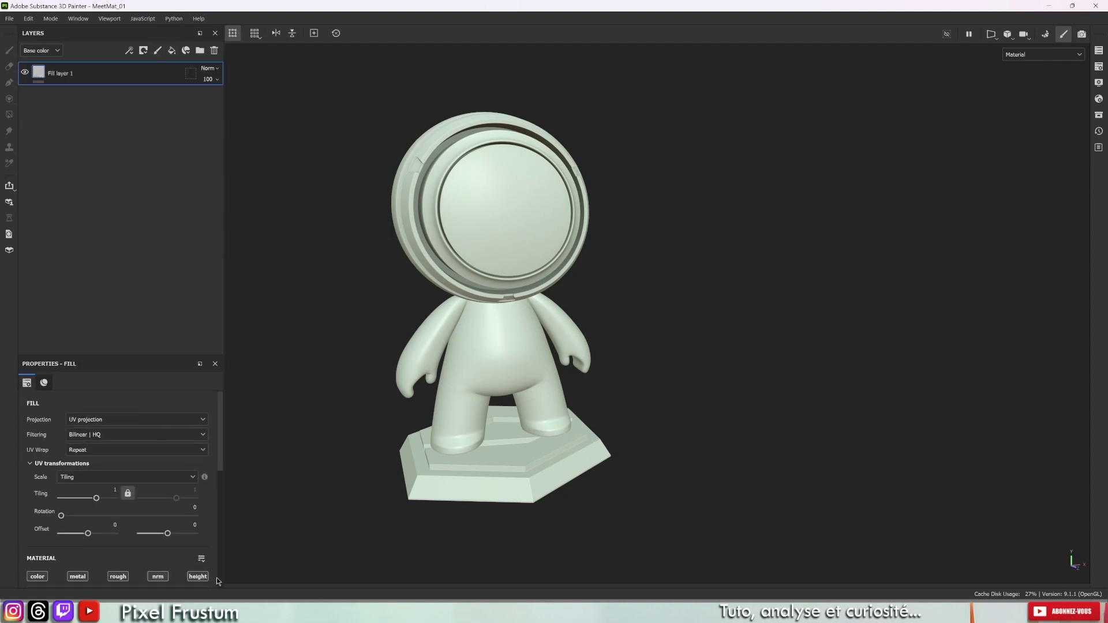
scroll(129, 555, "down", 5)
scroll(148, 401, "down", 3)
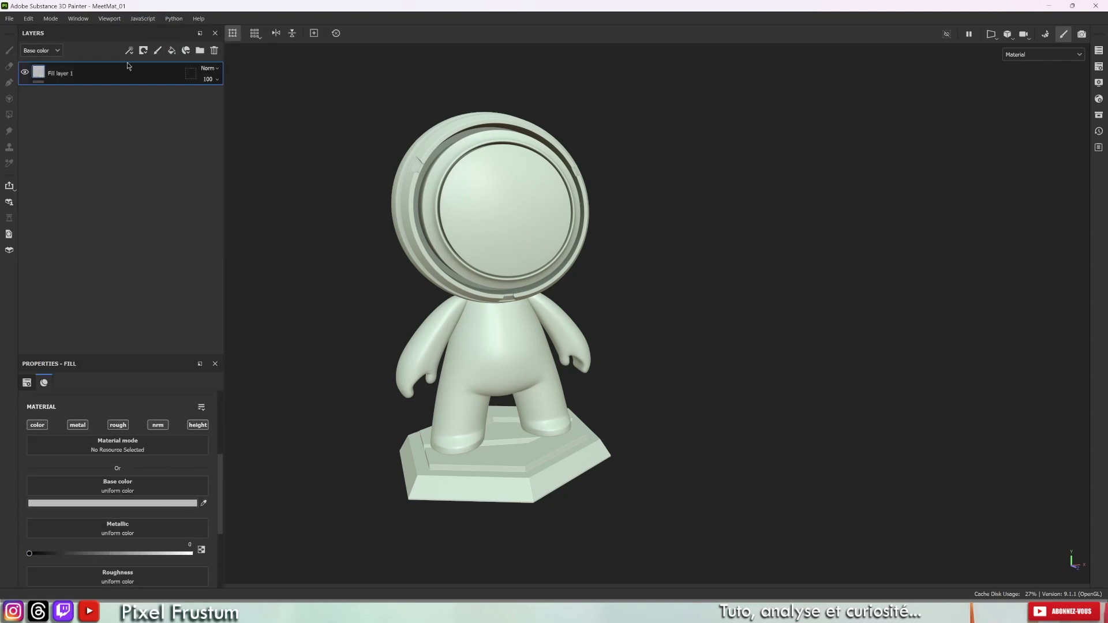
left_click(214, 51)
Step: Drag the Paint Spray material from the Assets panel into the layer stack
left_click(1099, 115)
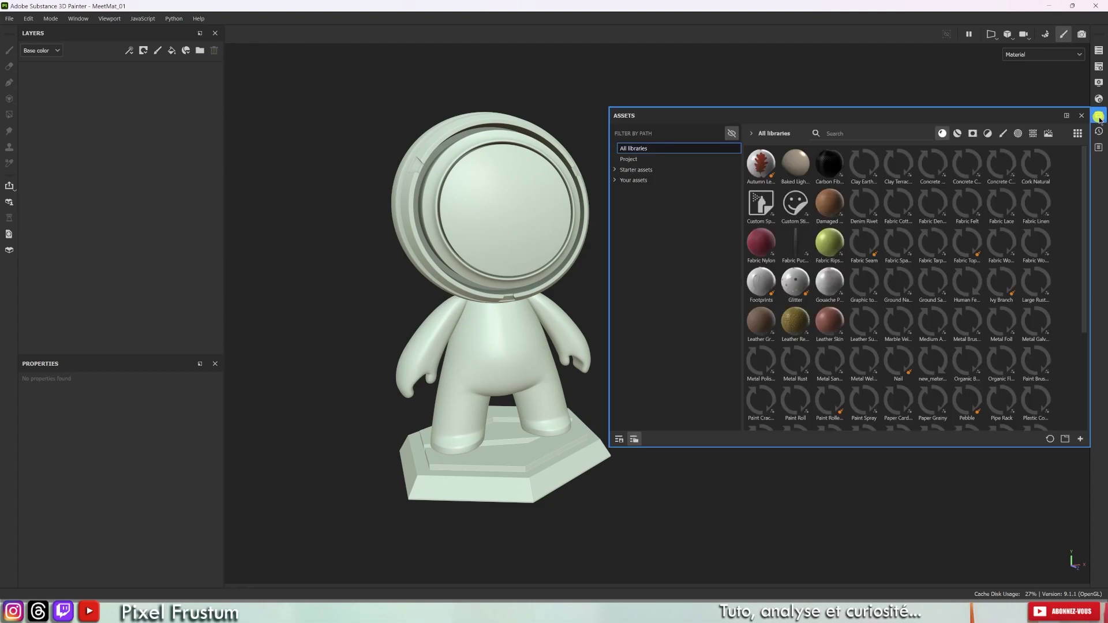
scroll(830, 315, "down", 5)
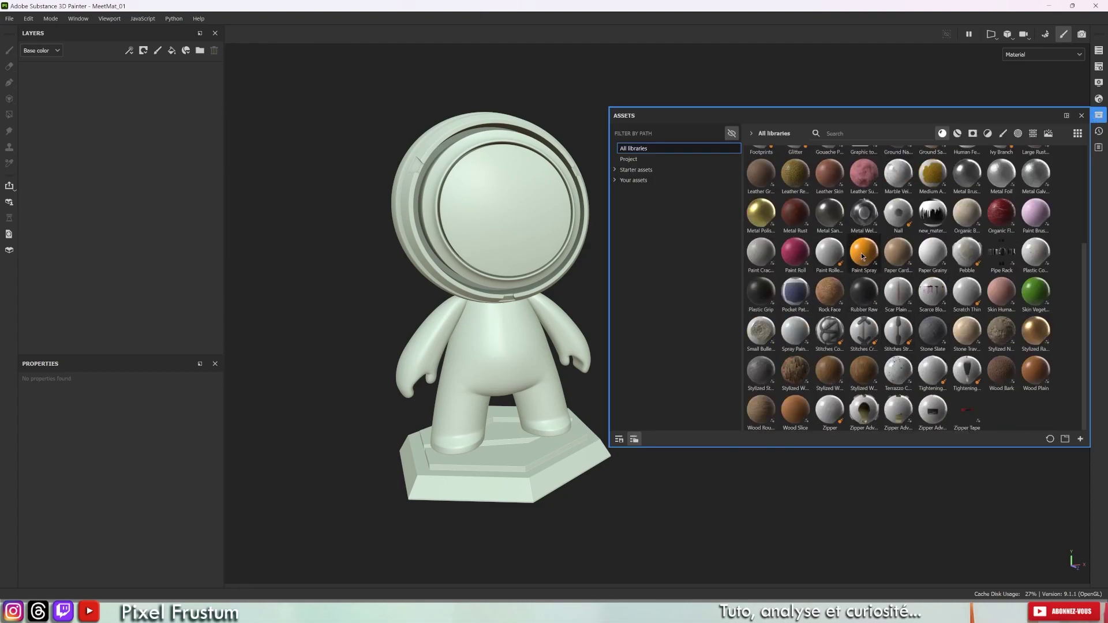
left_click_drag(864, 256, 149, 110)
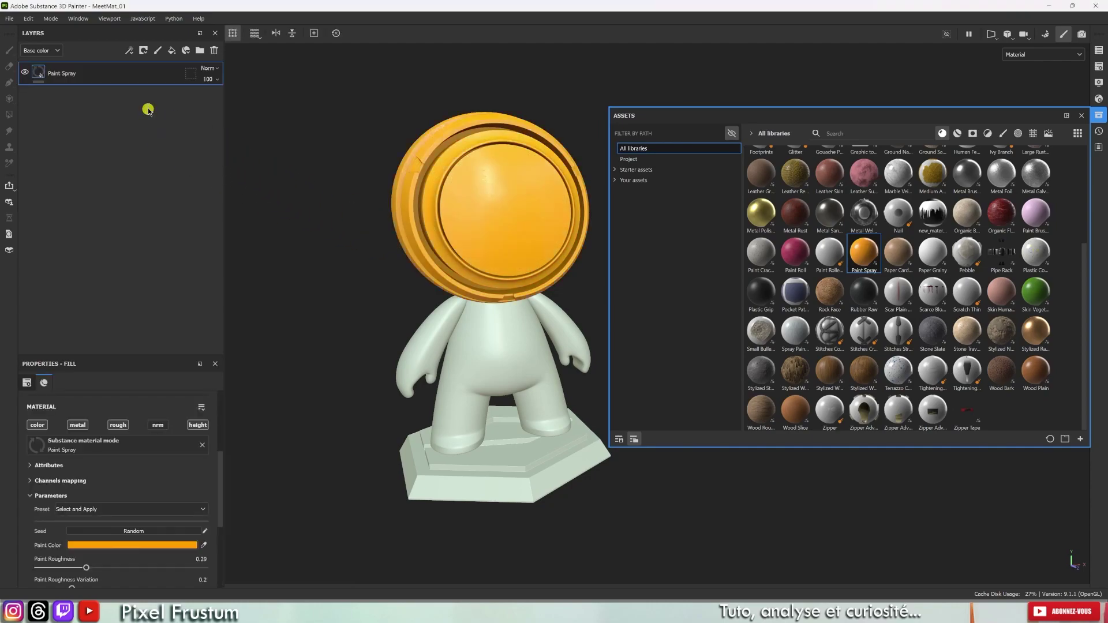
left_click_drag(461, 219, 485, 210, "alt")
left_click(1082, 115)
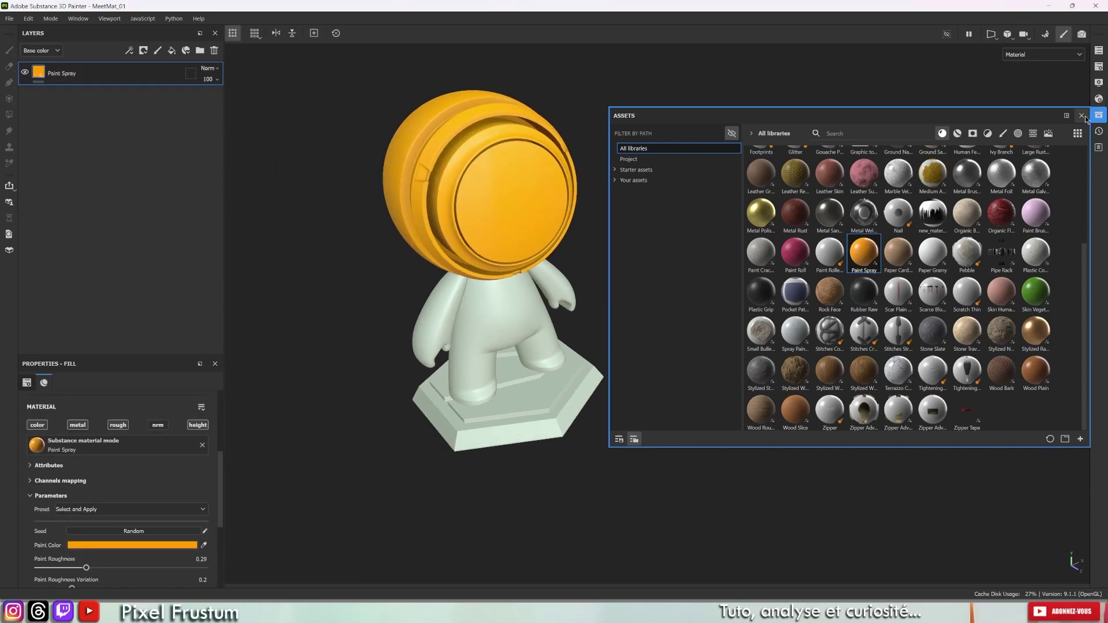
scroll(447, 186, "up", 5)
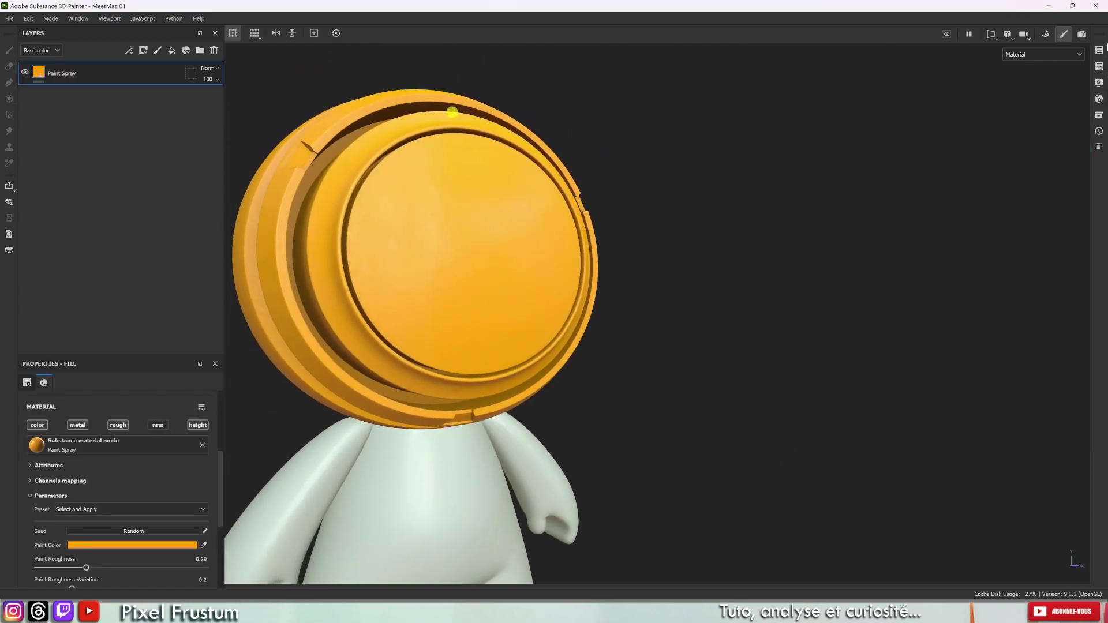
Step: In the Texture Set List, hide 02_Body and 03_Base, then show 02_Body again and frame the model
left_click(1099, 51)
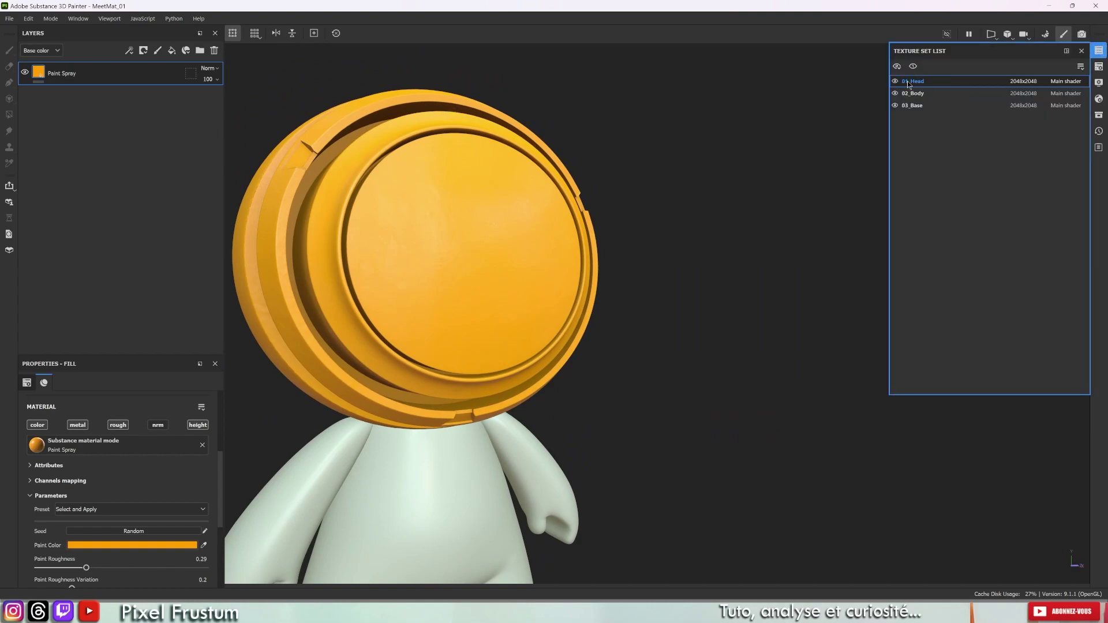
left_click(720, 173)
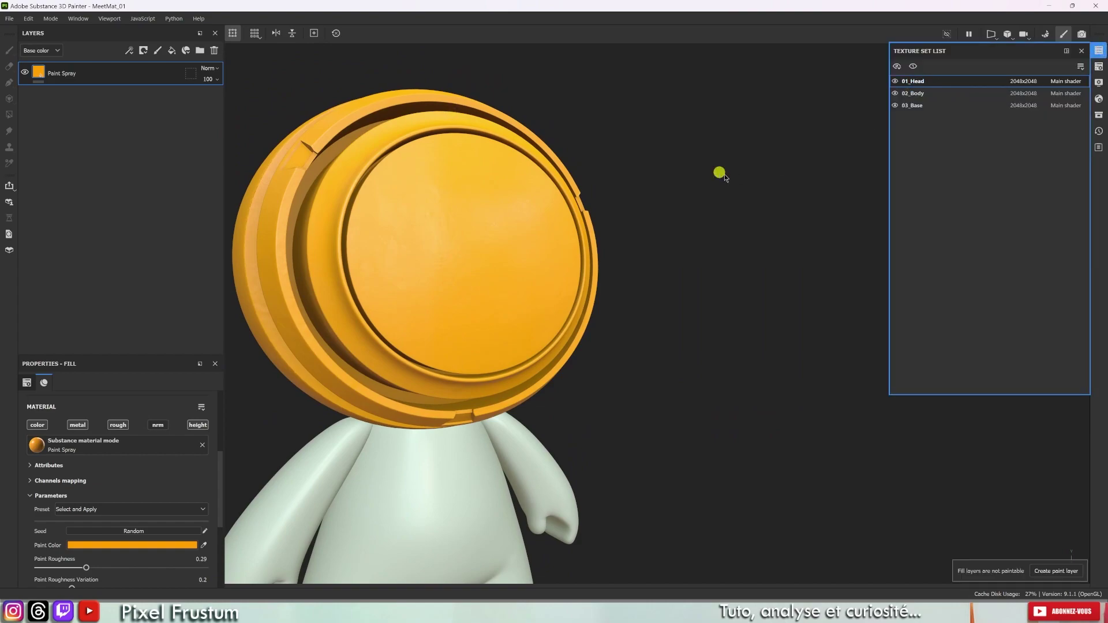
left_click(896, 94)
left_click(895, 105)
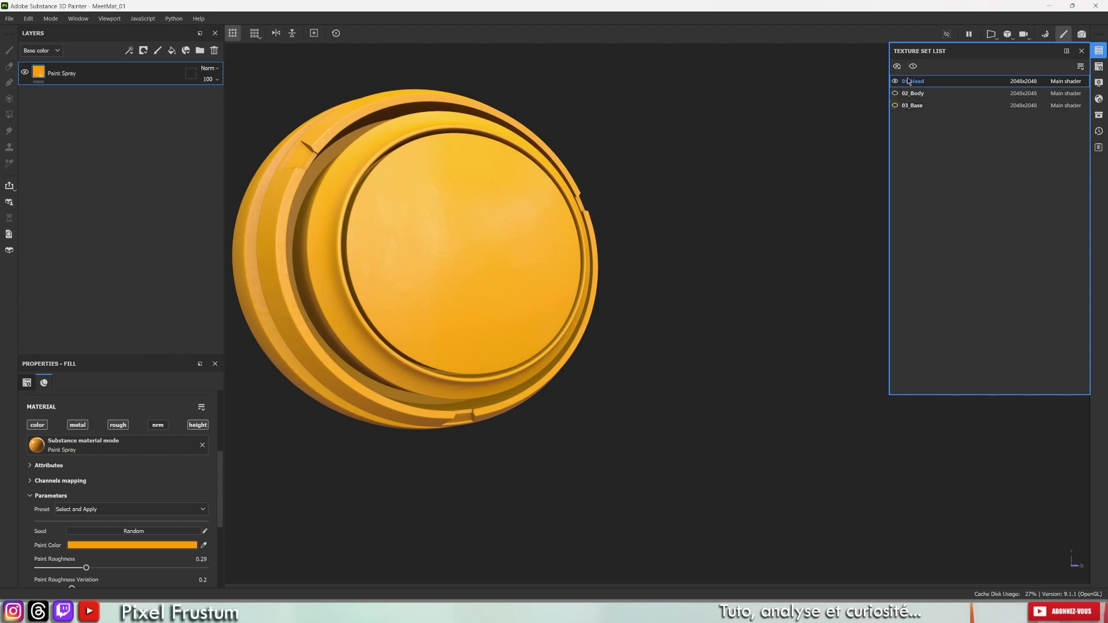
left_click(914, 94)
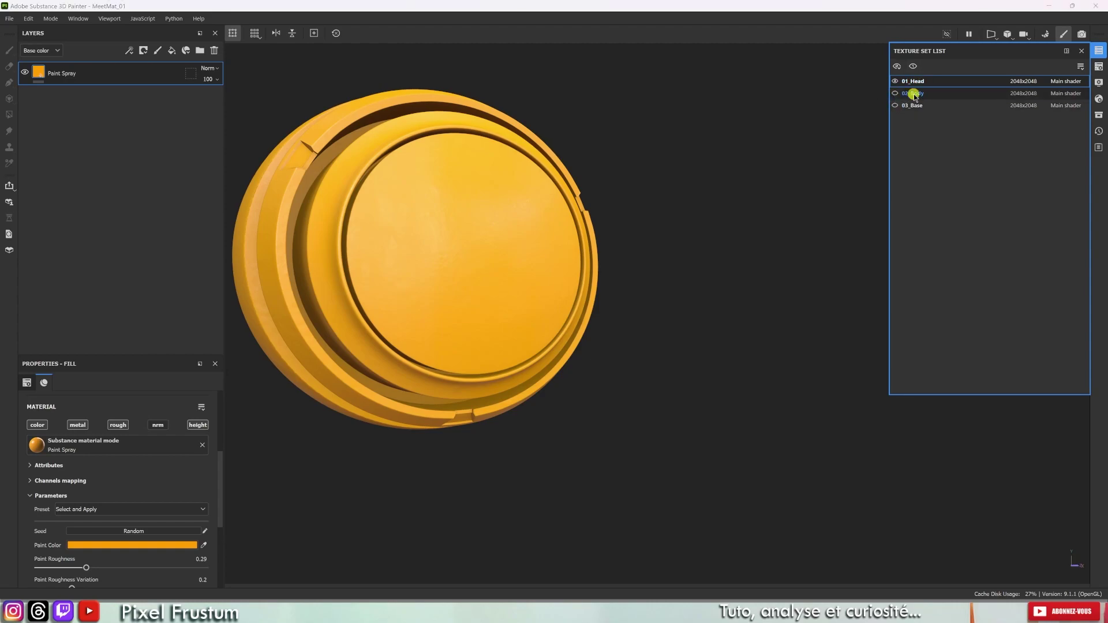
left_click(896, 93)
key("f")
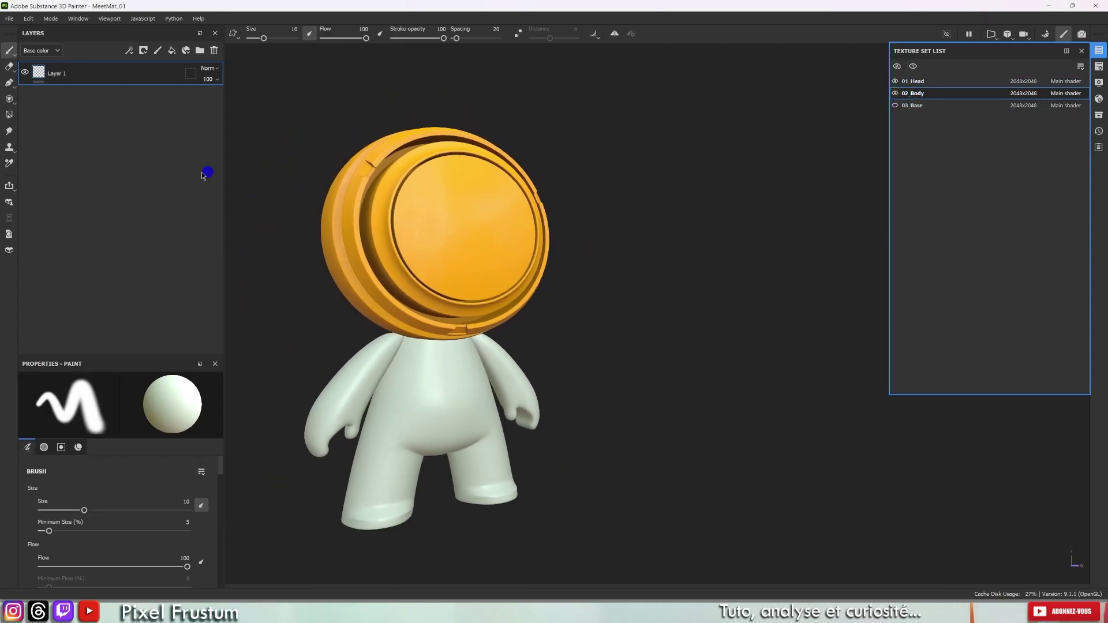
Step: Toggle 01_Head and 03_Base visibility, then select 01_Head and orbit to a front helmet view
left_click(895, 81)
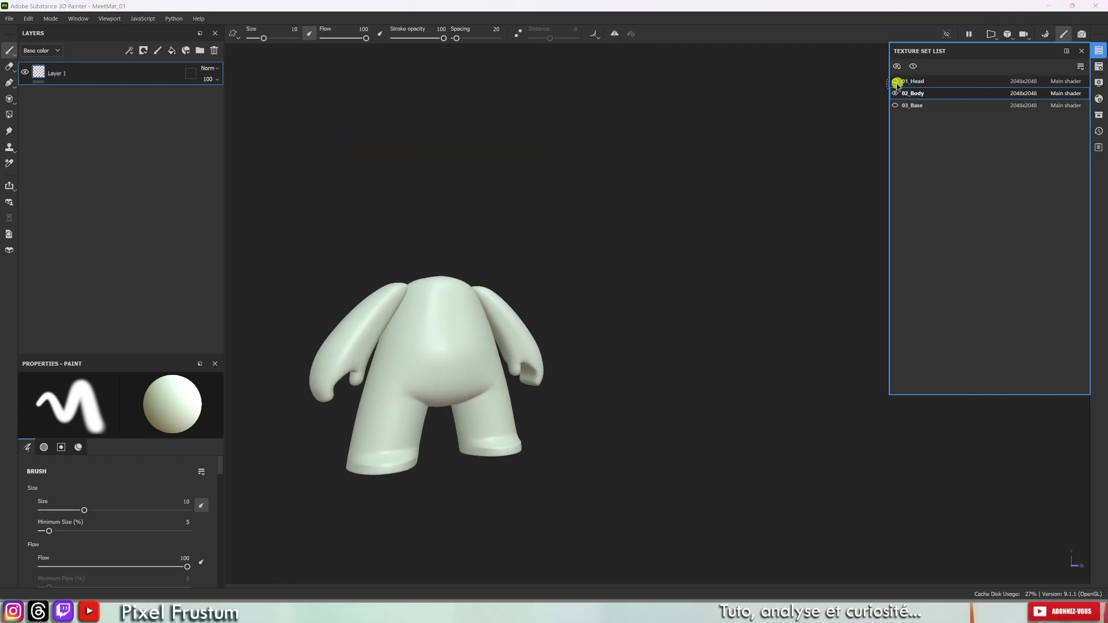
left_click(896, 106)
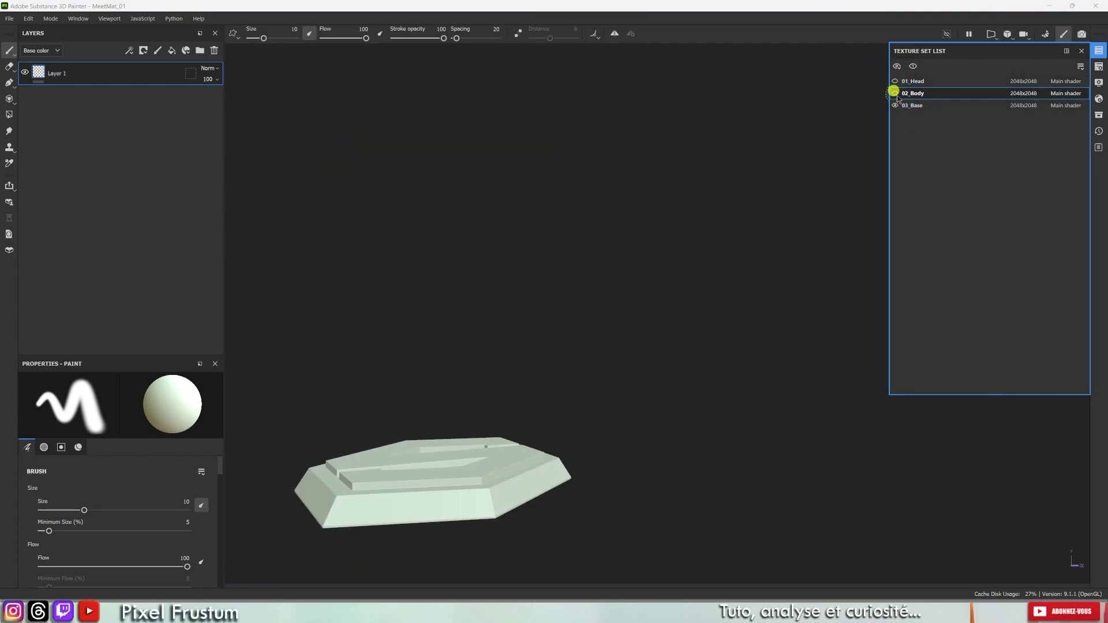
left_click(896, 81)
left_click(896, 105)
left_click(913, 83)
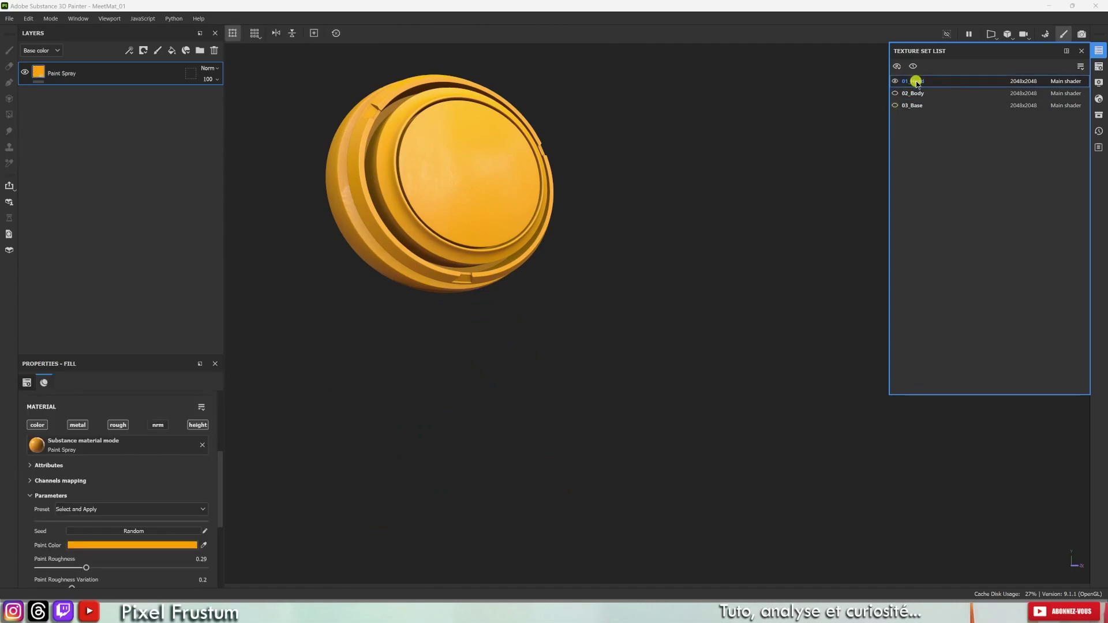
mouse_move(428, 208)
left_mouse_down("alt")
mouse_move(512, 328)
mouse_move(354, 272)
left_mouse_up("alt")
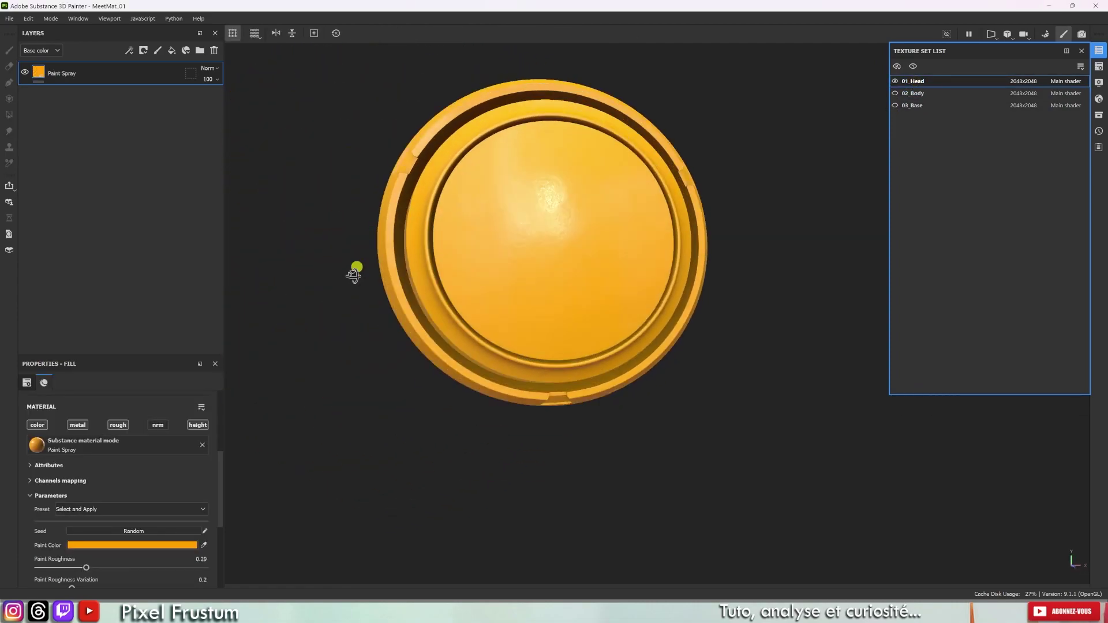
right_click_drag(493, 158, 516, 268, "alt")
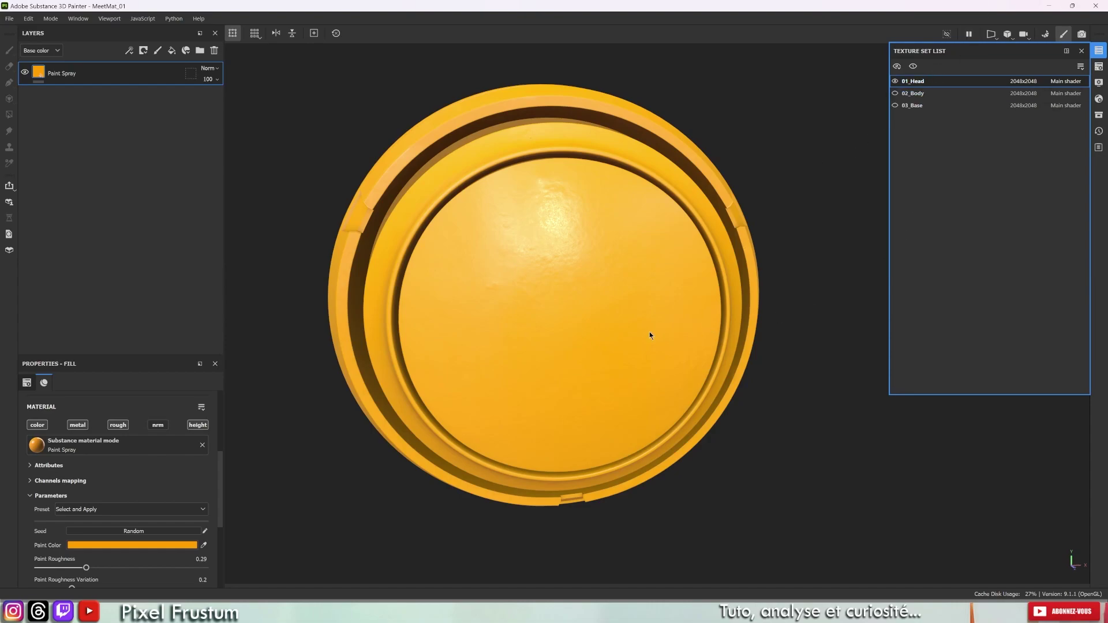
key("F3")
scroll(649, 331, "down", 2)
scroll(649, 331, "down", 1)
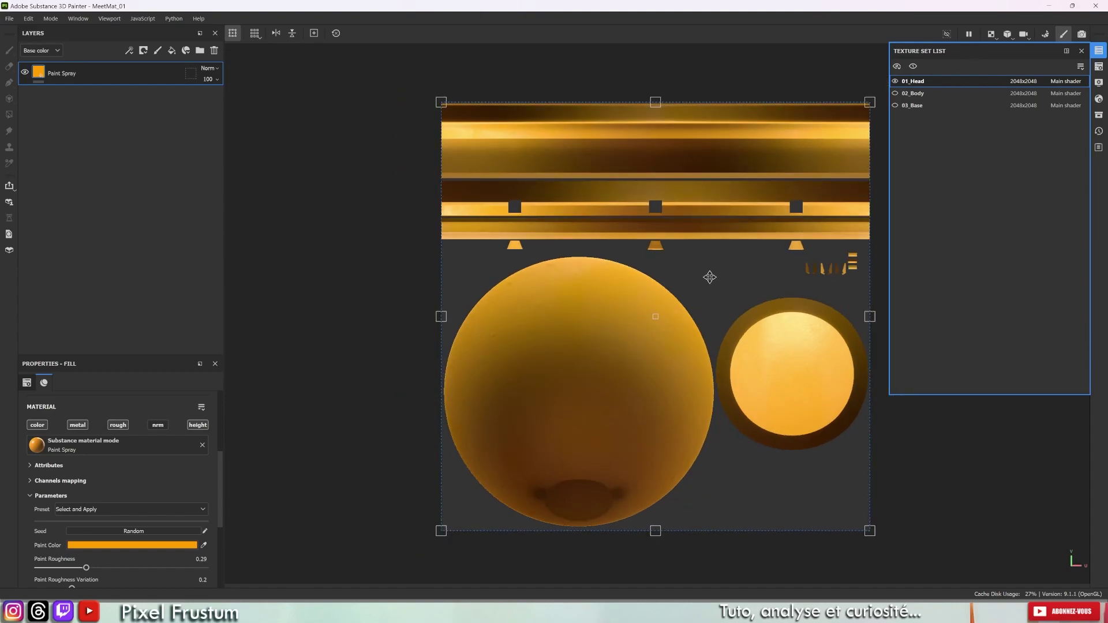
middle_click_drag(710, 277, 594, 281)
scroll(594, 281, "down", 1)
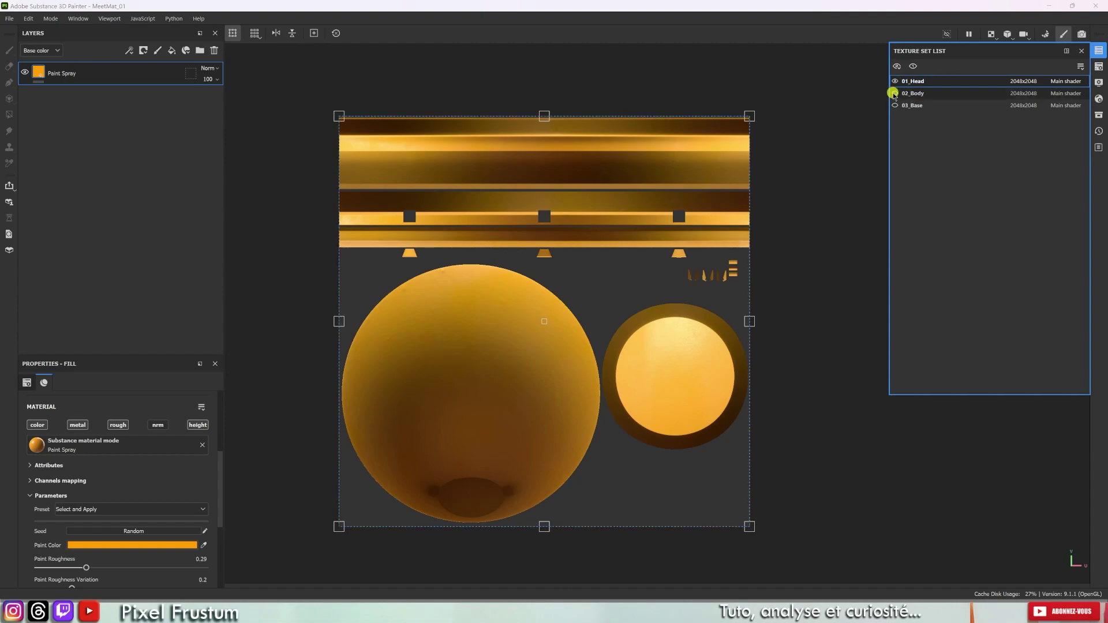
left_click(914, 92)
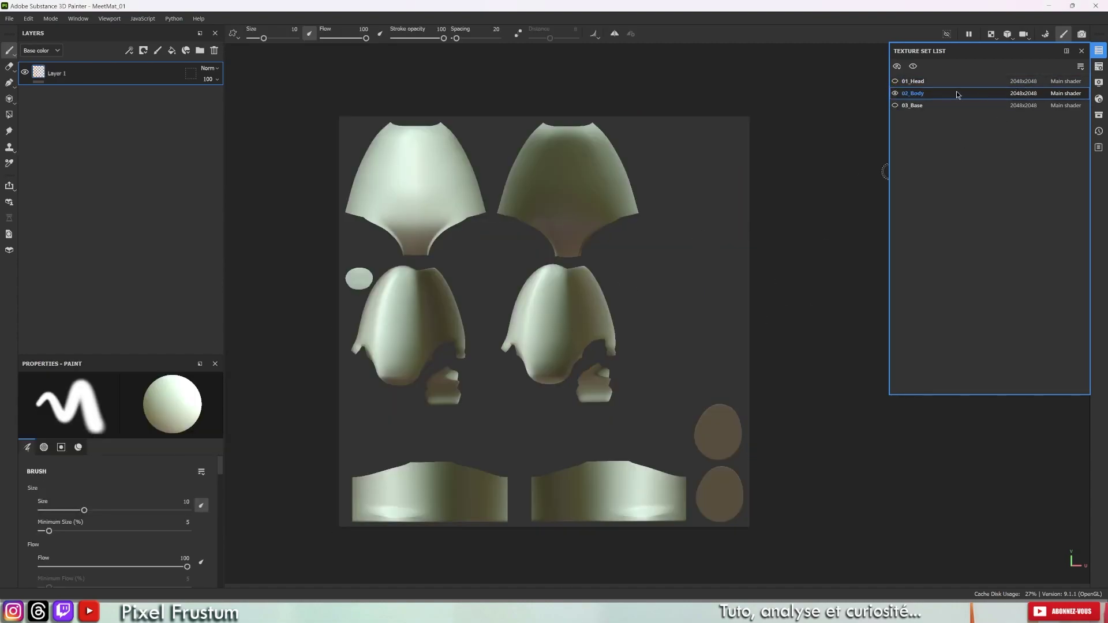
left_click(921, 105)
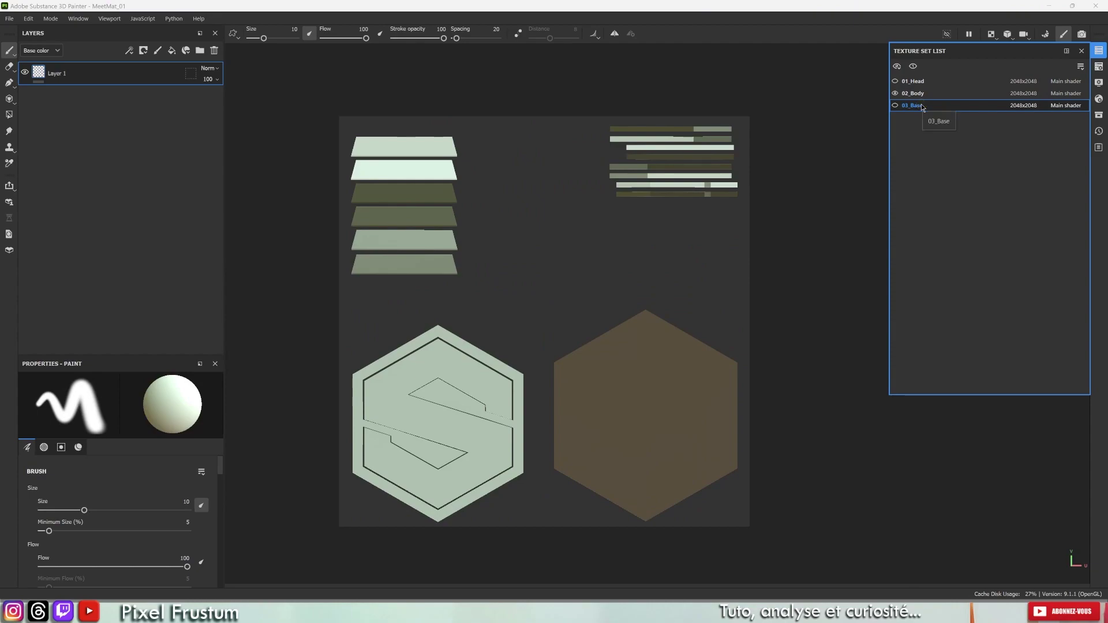
left_click(918, 80)
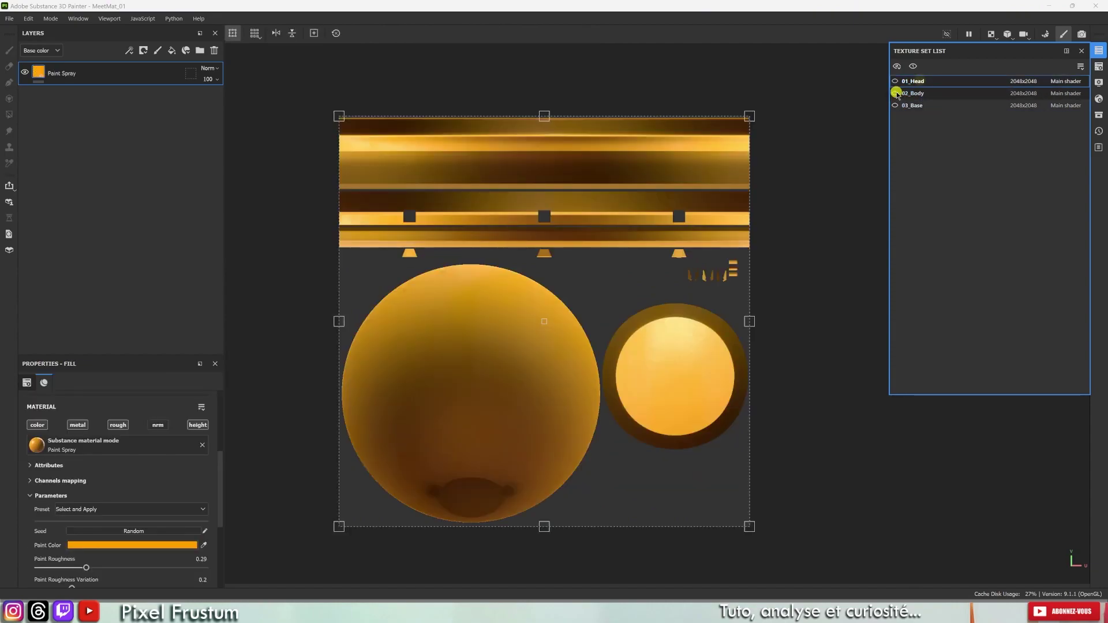
left_click(896, 82)
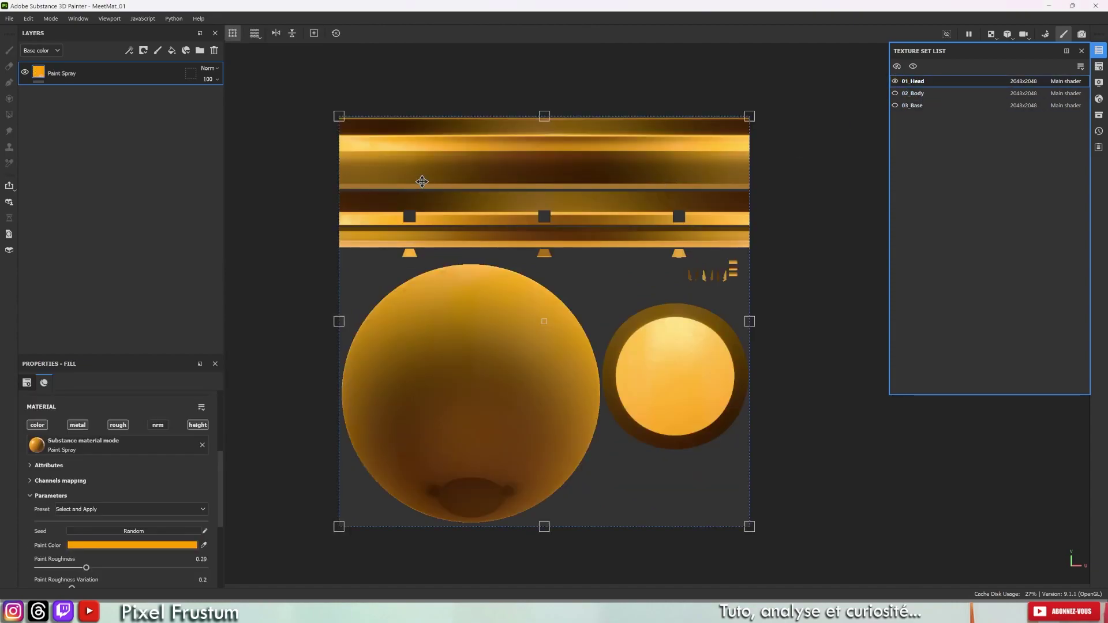
key("F2")
mouse_move(506, 218)
left_mouse_down("alt")
mouse_move(688, 230)
mouse_move(752, 198)
mouse_move(361, 200)
mouse_move(361, 144)
mouse_move(336, 177)
left_mouse_up("alt")
scroll(479, 153, "up", 2)
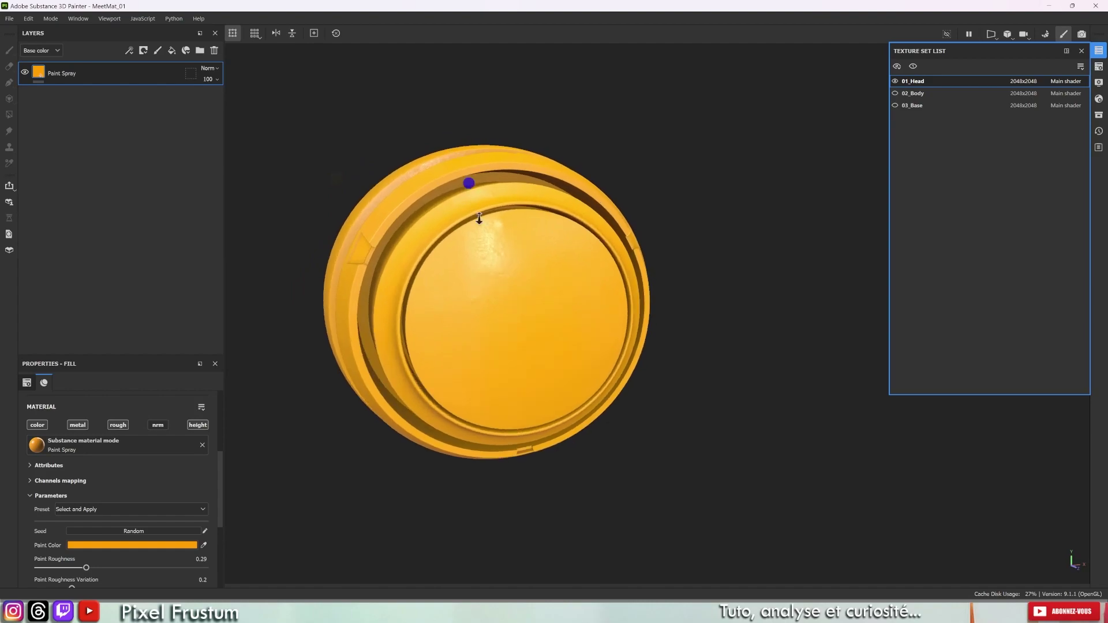
scroll(468, 181, "up", 2)
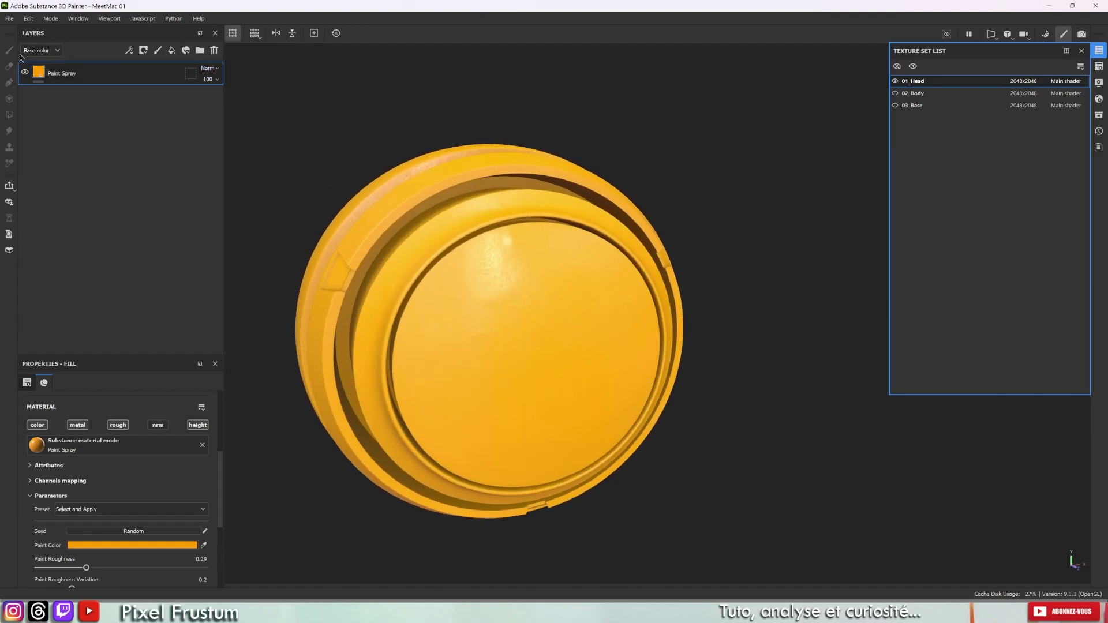
Step: Add Damaged Varnished Parquet from Assets as a layer and place it below Paint Spray
left_click(1099, 115)
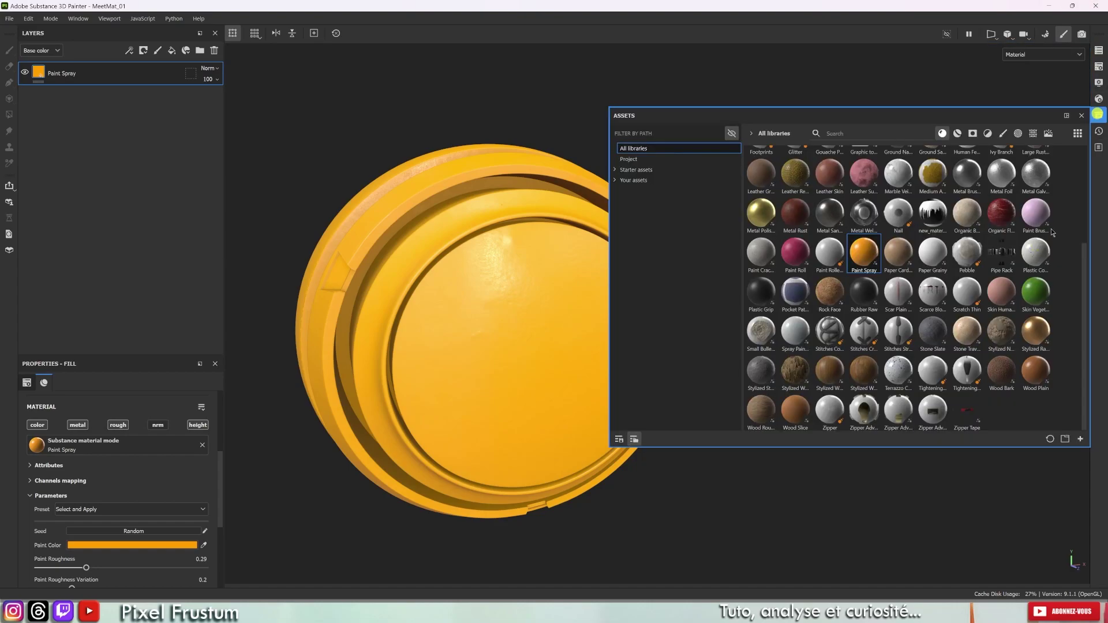
scroll(883, 226, "up", 3)
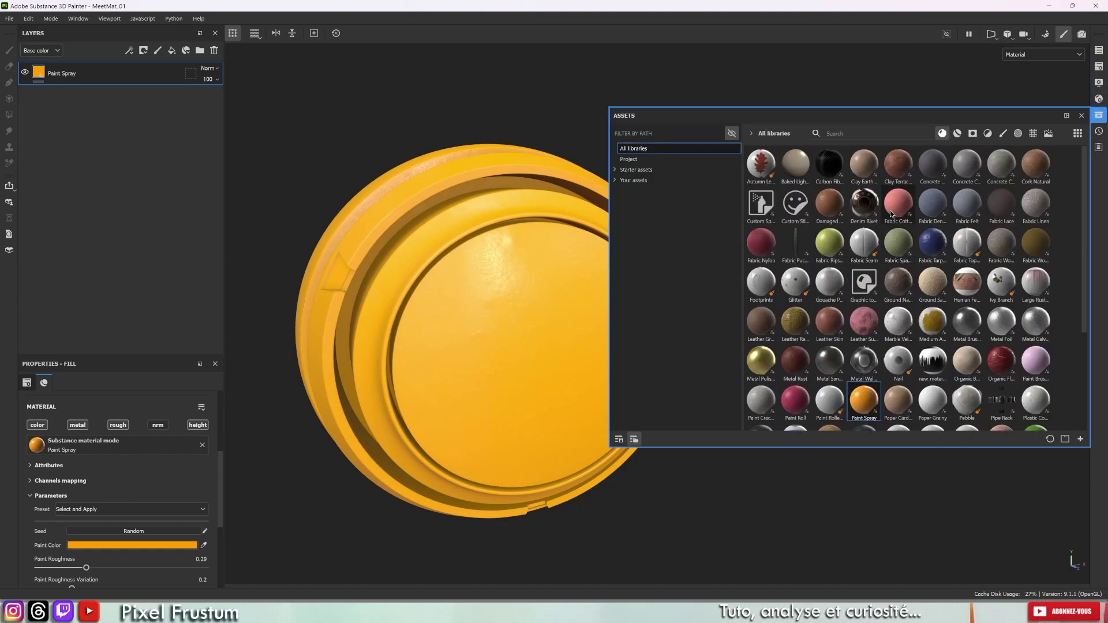
left_click_drag(829, 205, 99, 107)
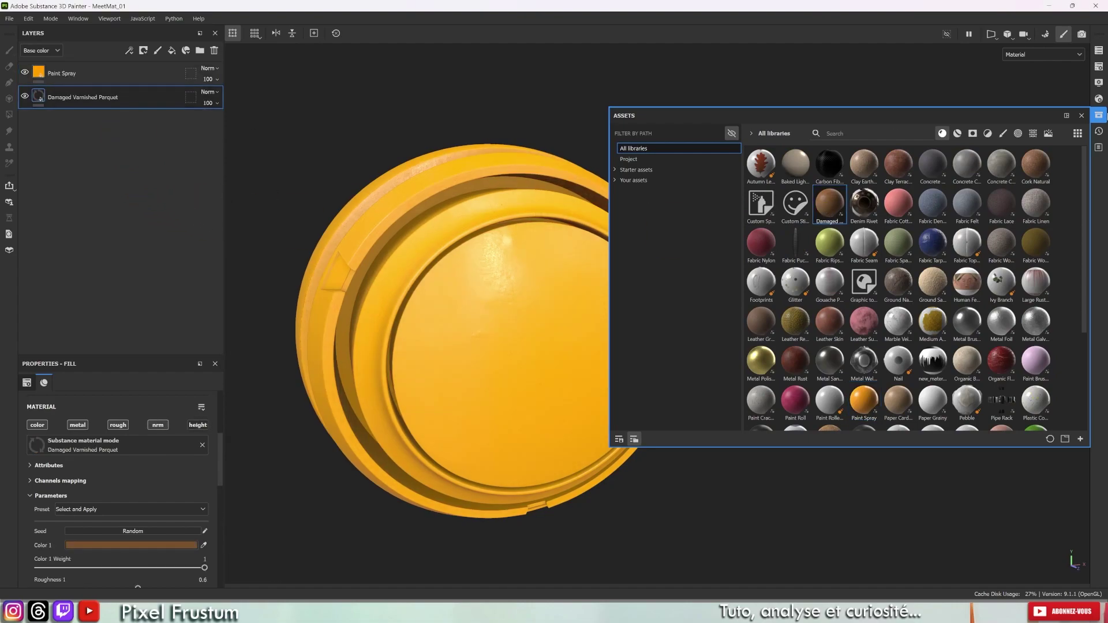
left_click(1081, 116)
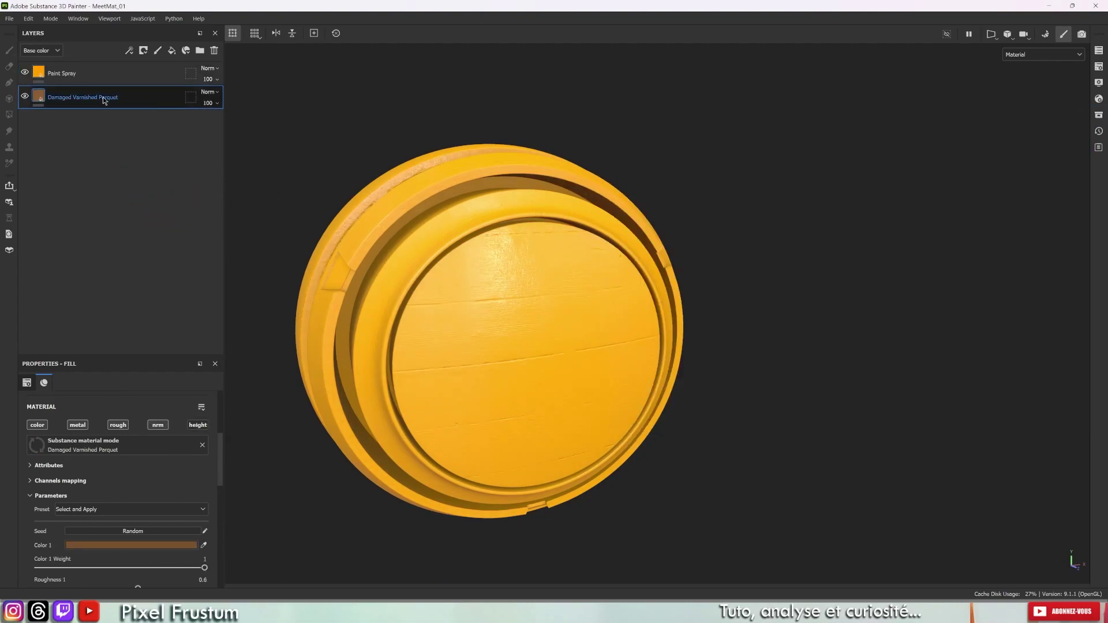
left_click_drag(86, 95, 87, 72)
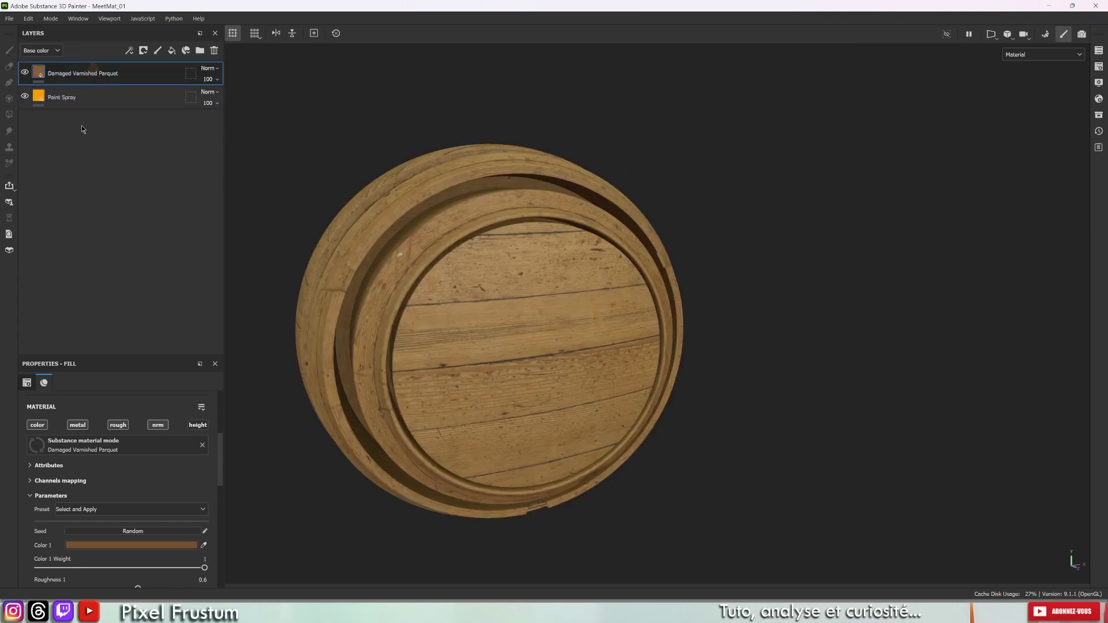
left_click_drag(74, 71, 87, 150)
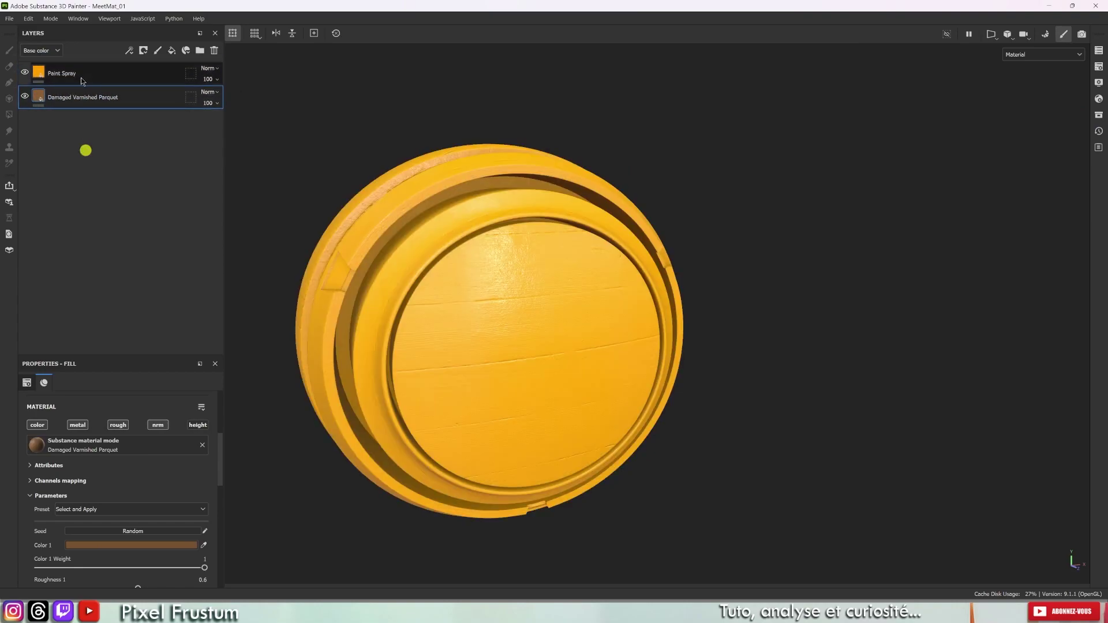
left_click(80, 79)
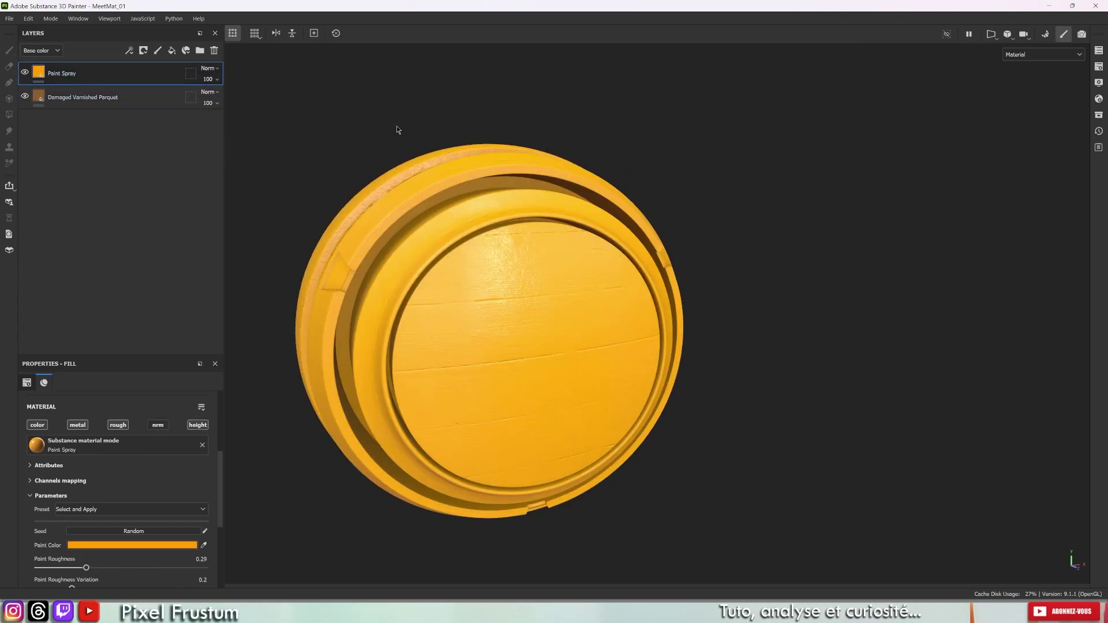
mouse_move(396, 129)
left_mouse_down("alt")
mouse_move(710, 216)
mouse_move(627, 64)
mouse_move(476, 214)
mouse_move(439, 234)
left_mouse_up("alt")
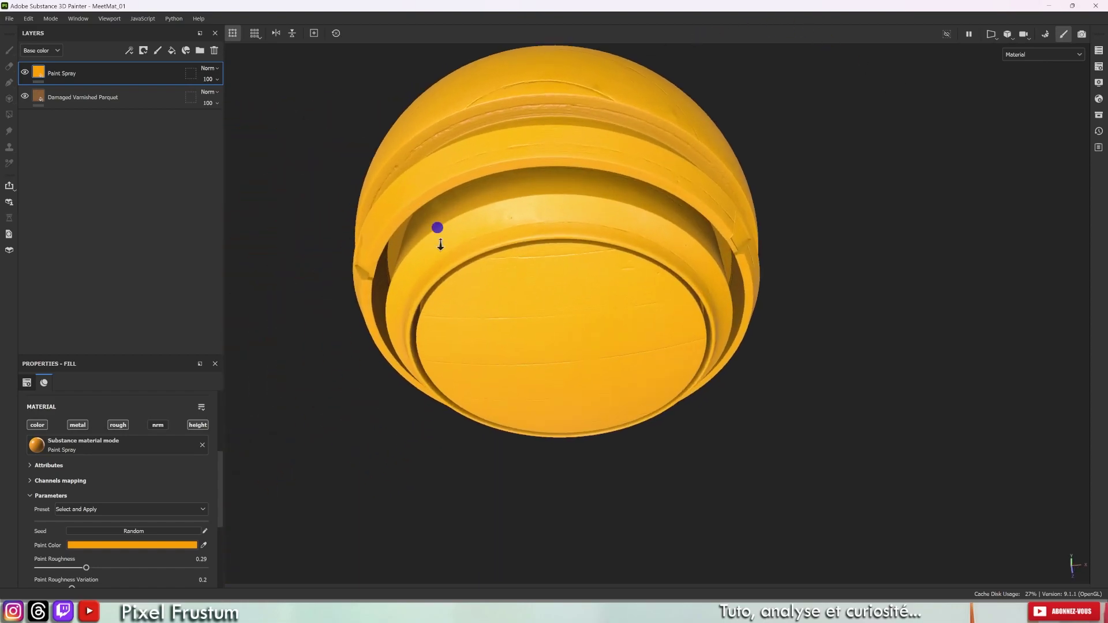
right_click_drag(439, 234, 562, 247, "alt")
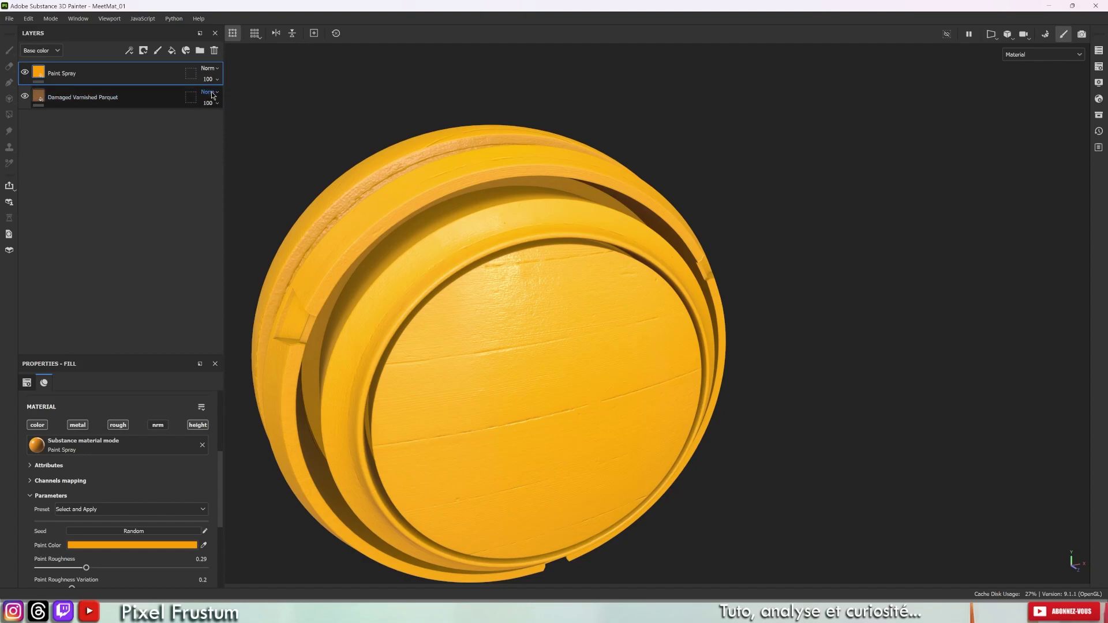
left_click_drag(554, 162, 566, 176, "alt")
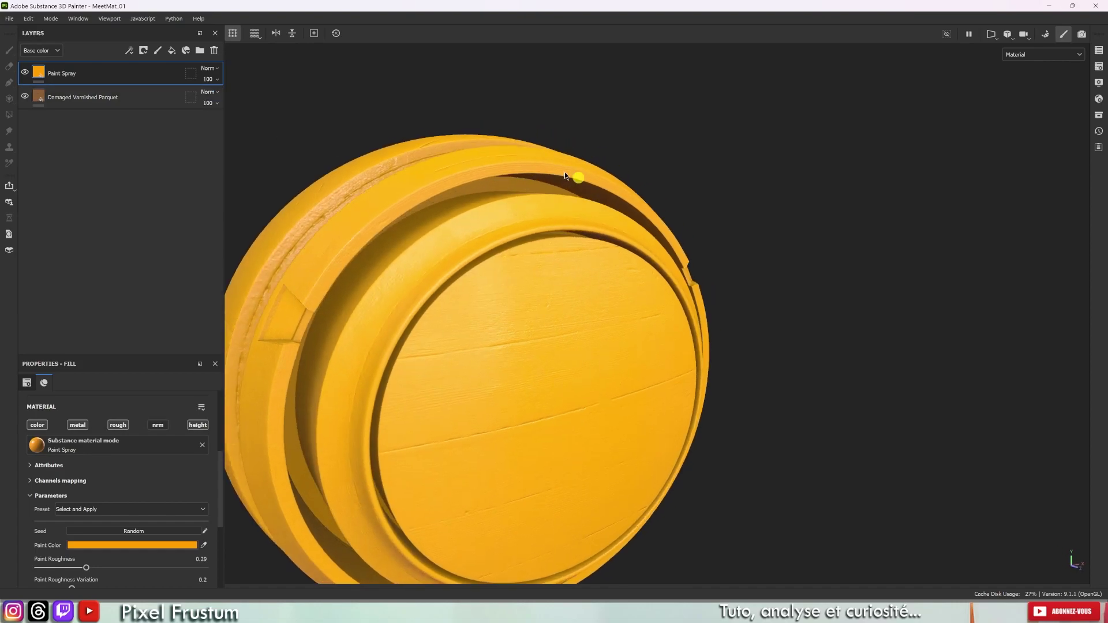
left_click(212, 82)
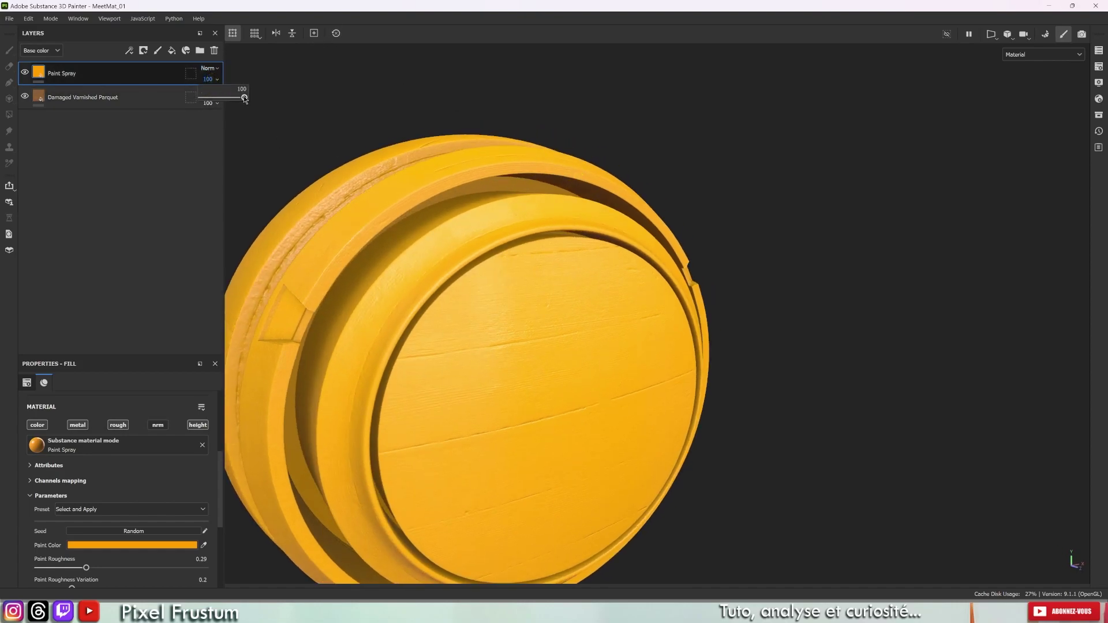
left_click_drag(245, 98, 199, 98)
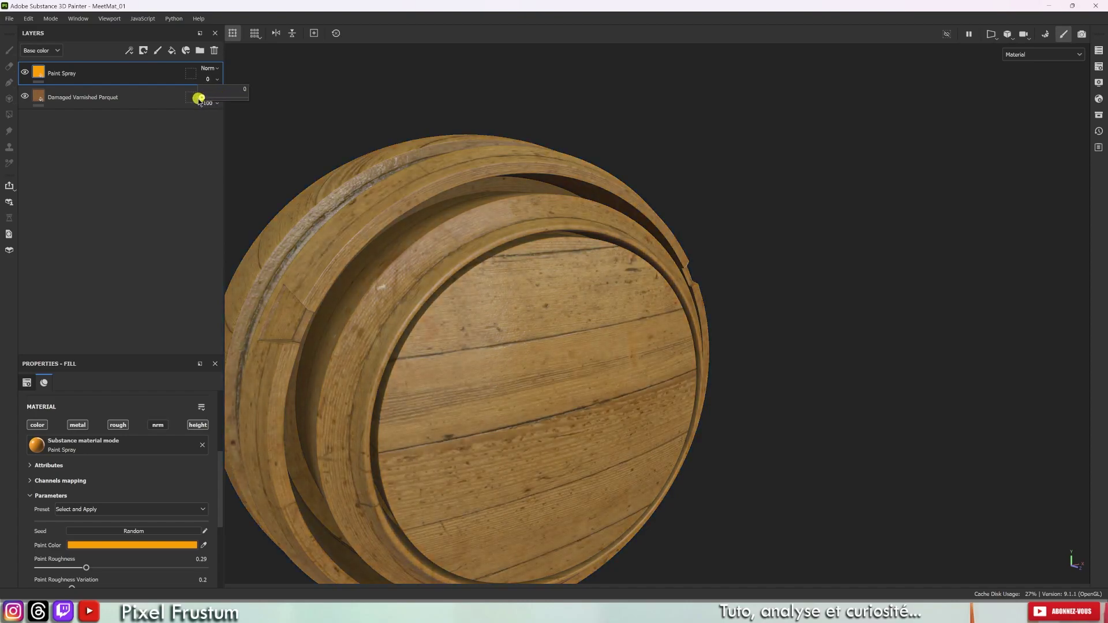
mouse_move(324, 150)
left_mouse_down("alt")
mouse_move(487, 72)
mouse_move(332, 176)
left_mouse_up("alt")
left_click(212, 79)
left_click_drag(199, 97, 262, 97)
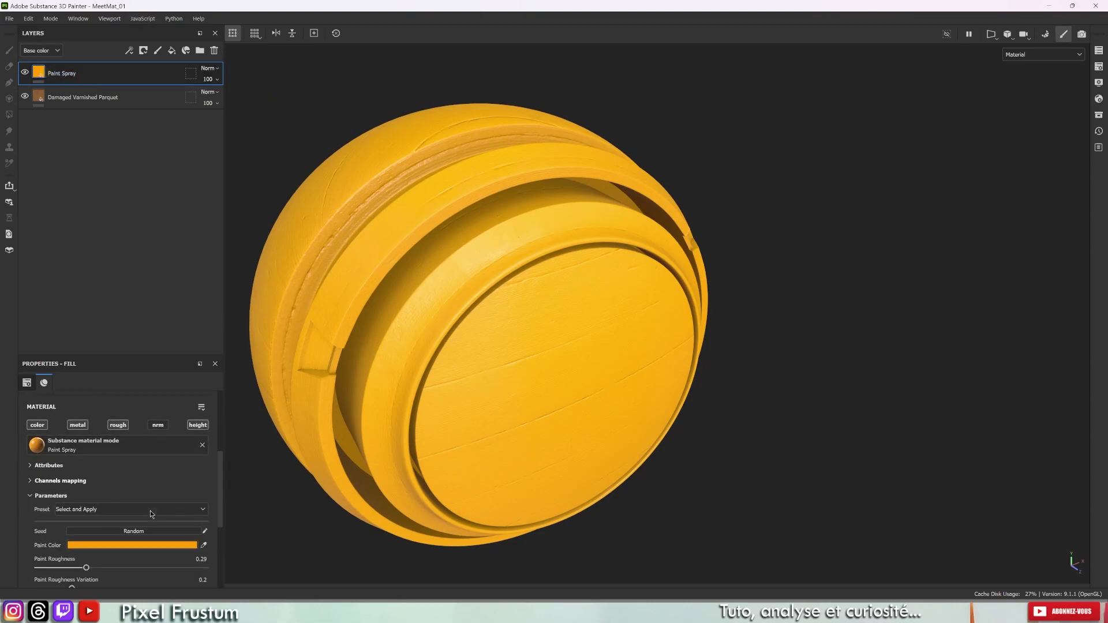
Step: Set the Paint Spray fill's Paint Metallic to 1
scroll(151, 513, "down", 5)
left_click_drag(38, 458, 225, 459)
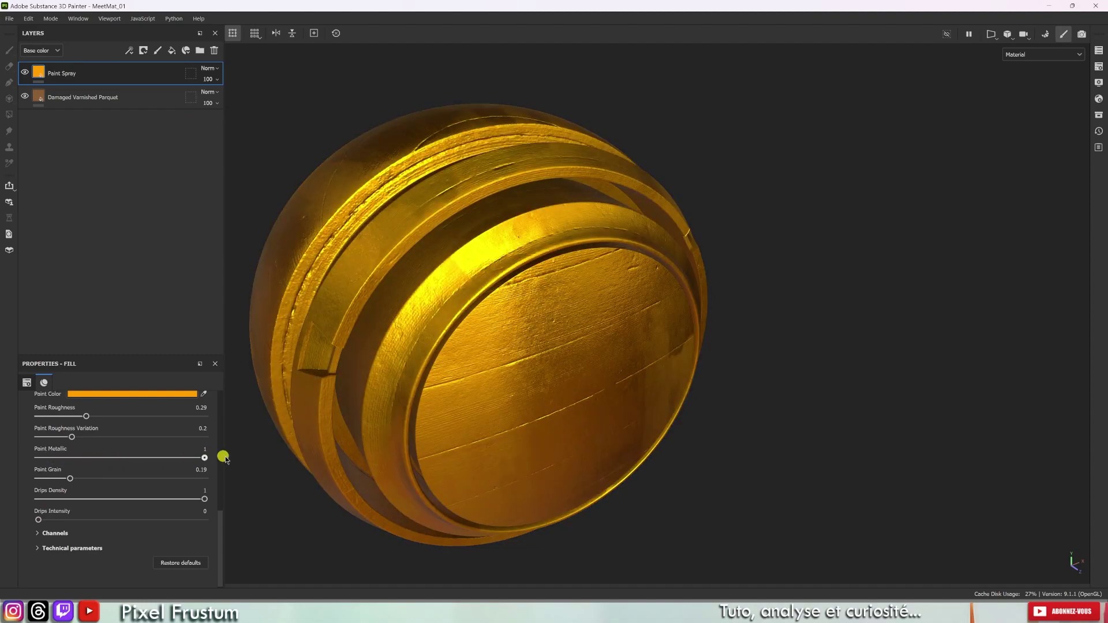
left_click_drag(463, 334, 433, 354, "alt")
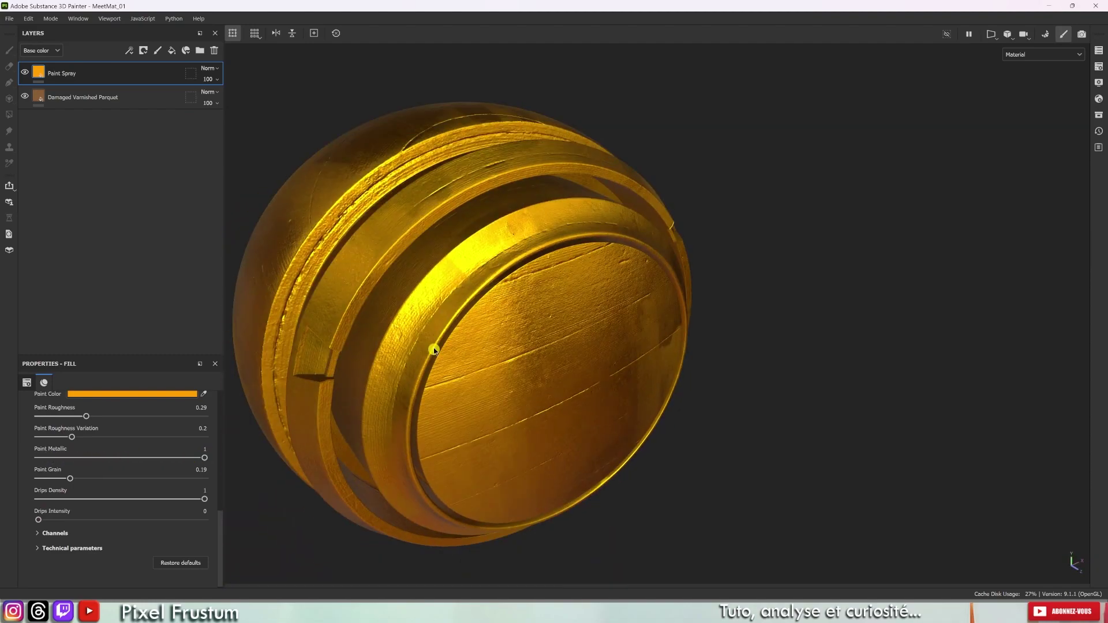
Step: Lower the Paint Spray layer opacity to 0 to reveal the parquet wood
left_click(205, 81)
left_click_drag(241, 96, 178, 104)
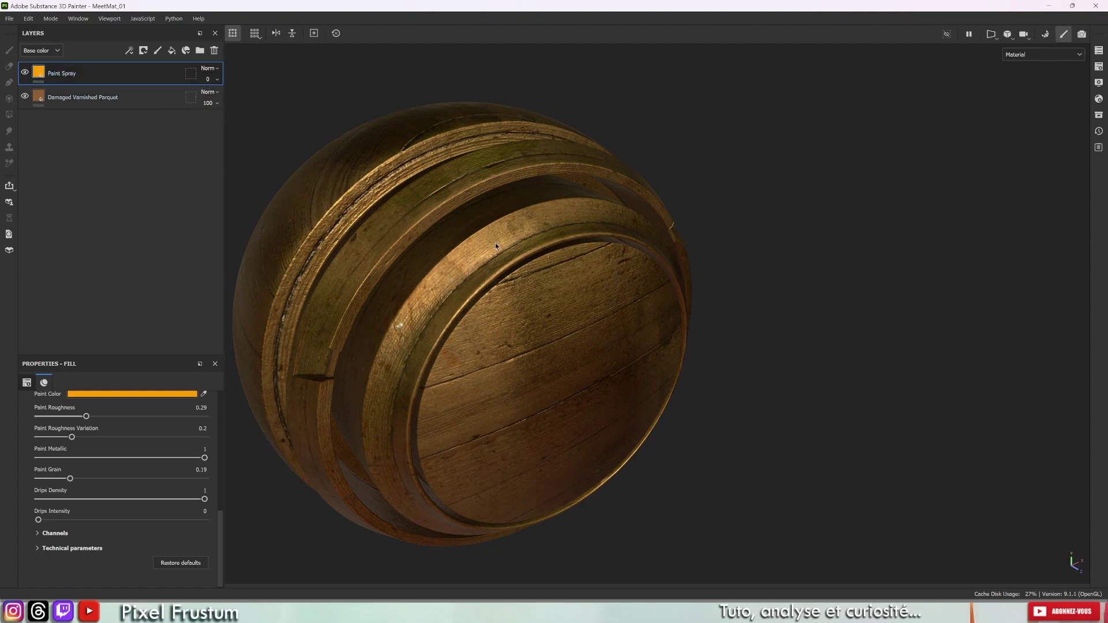
left_click_drag(496, 247, 538, 208, "alt")
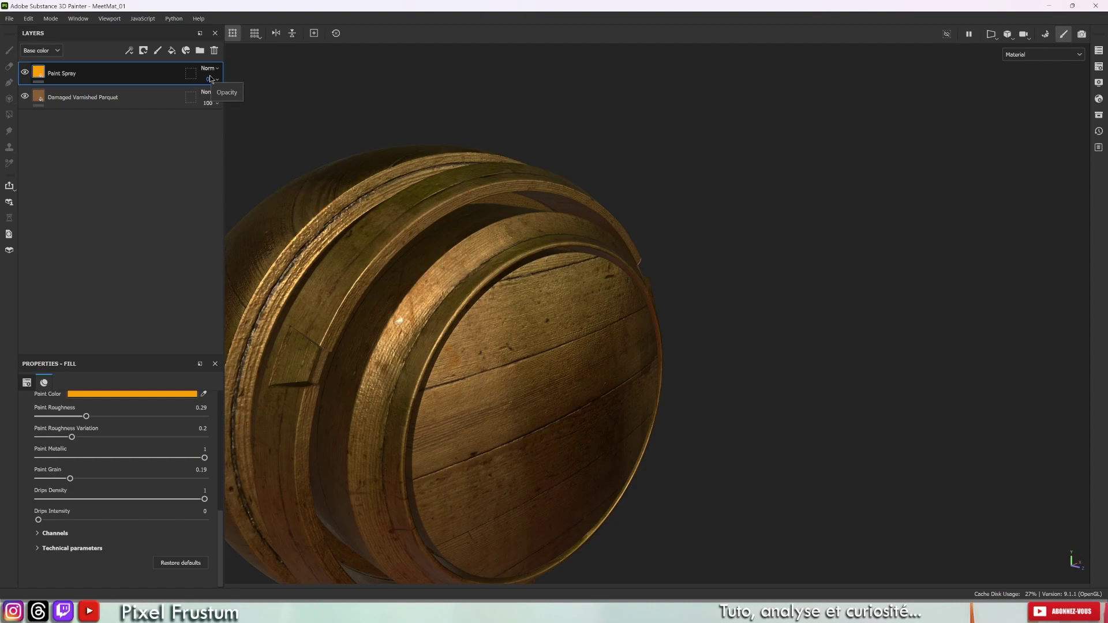
left_click(26, 73)
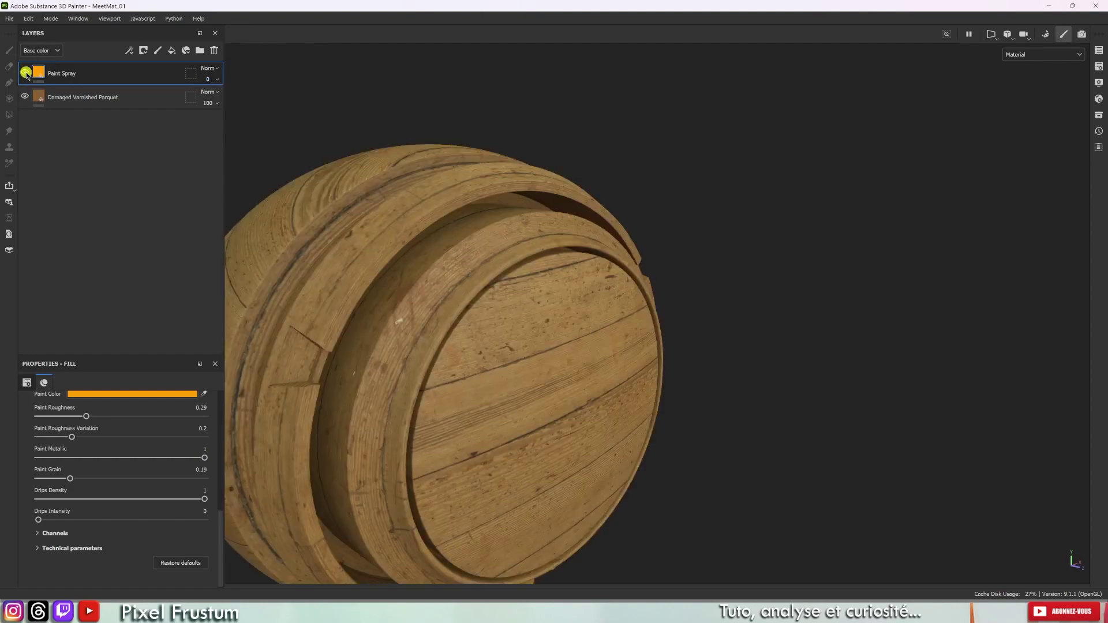
left_click(25, 73)
left_click(25, 72)
left_click(26, 73)
left_click(25, 73)
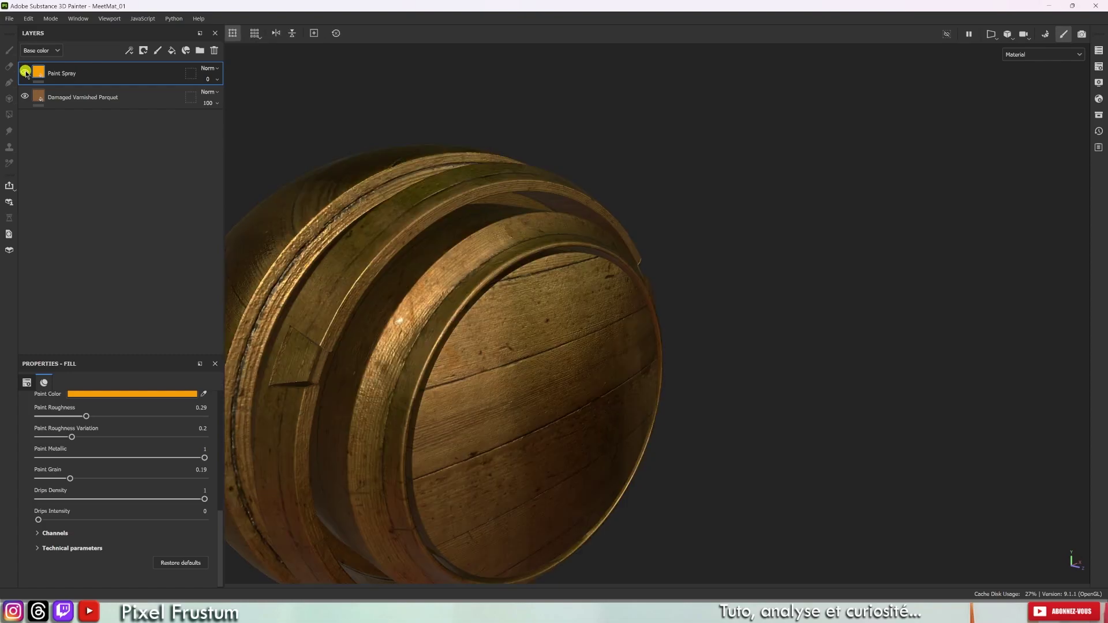
left_click(208, 79)
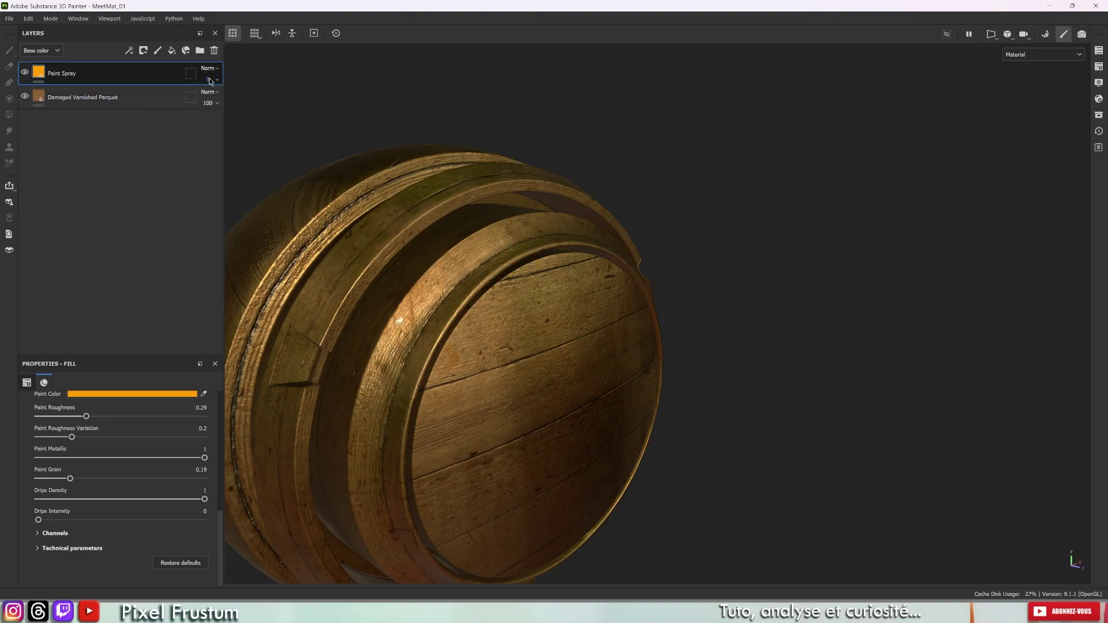
left_click_drag(202, 97, 260, 99)
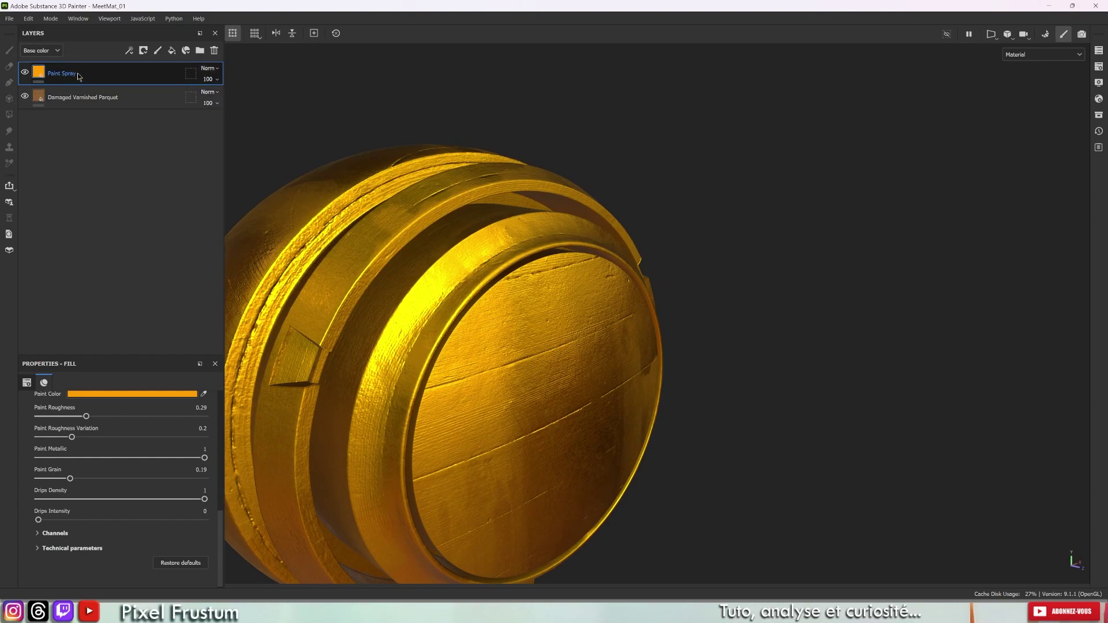
left_click(209, 79)
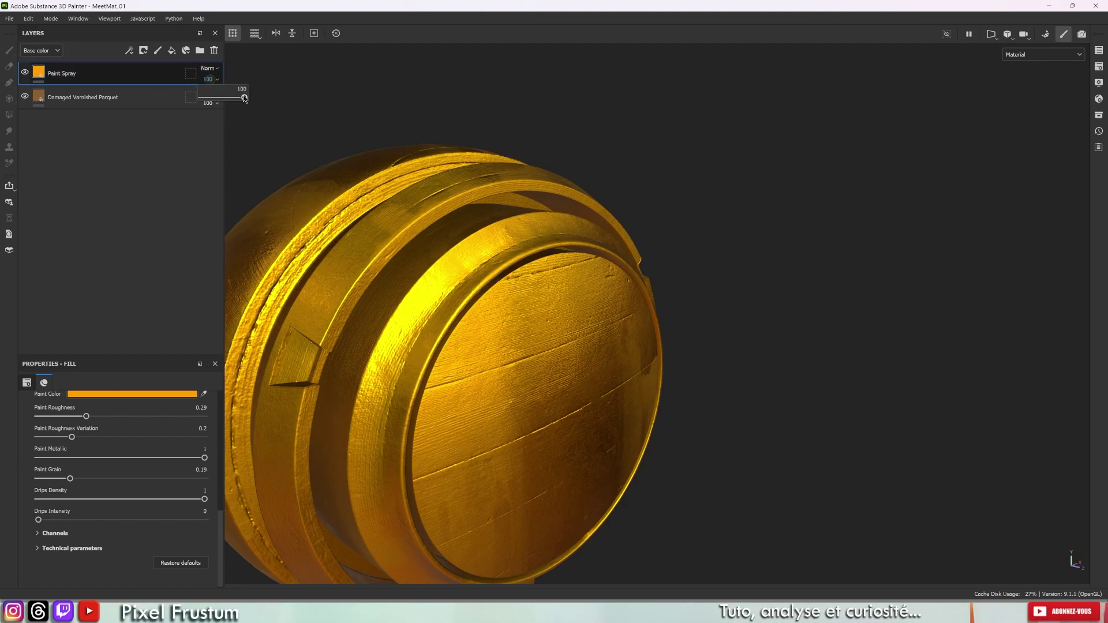
mouse_move(243, 97)
left_mouse_down()
mouse_move(187, 101)
mouse_move(242, 97)
left_mouse_up()
scroll(133, 482, "up", 5)
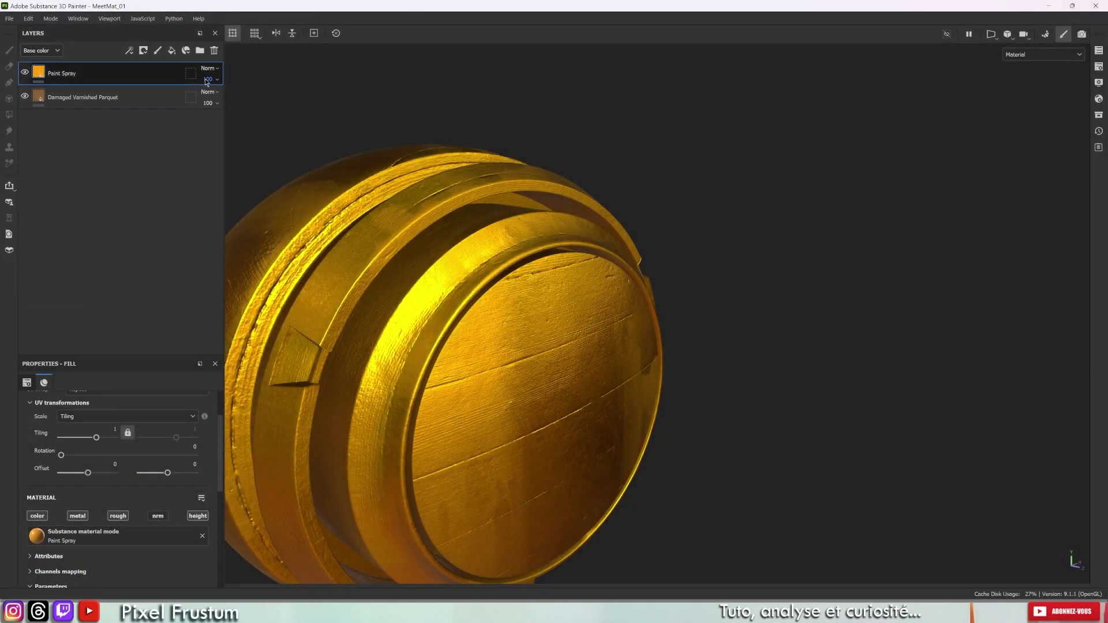
left_click_drag(206, 81, 170, 102)
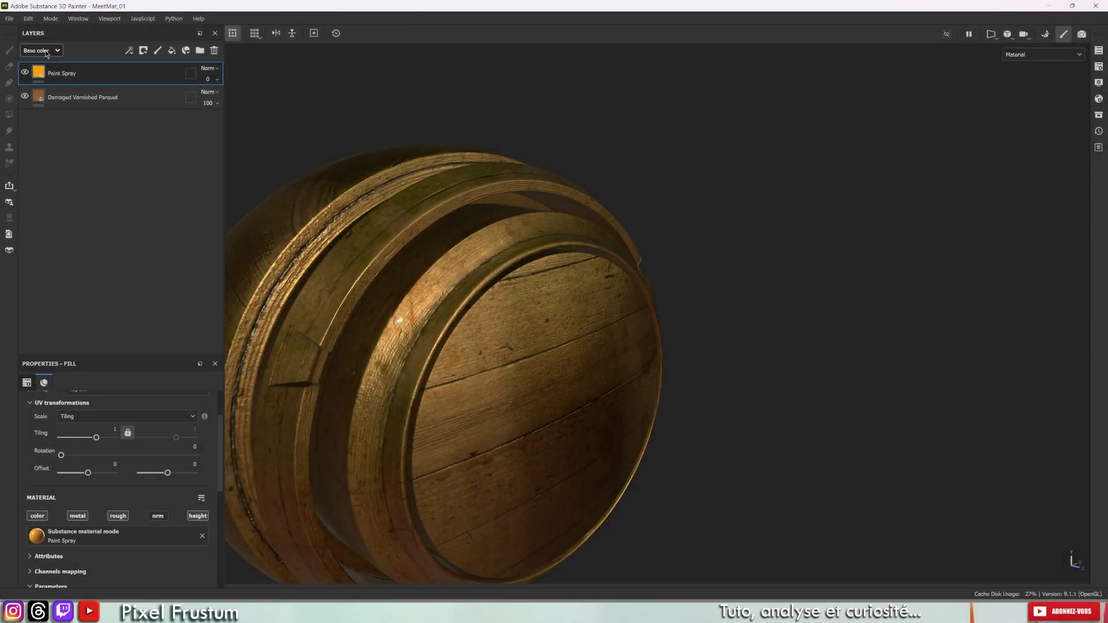
Step: Switch the layer stack view to Metallic, back to Base color, then to Metallic again
left_click(45, 50)
left_click(37, 73)
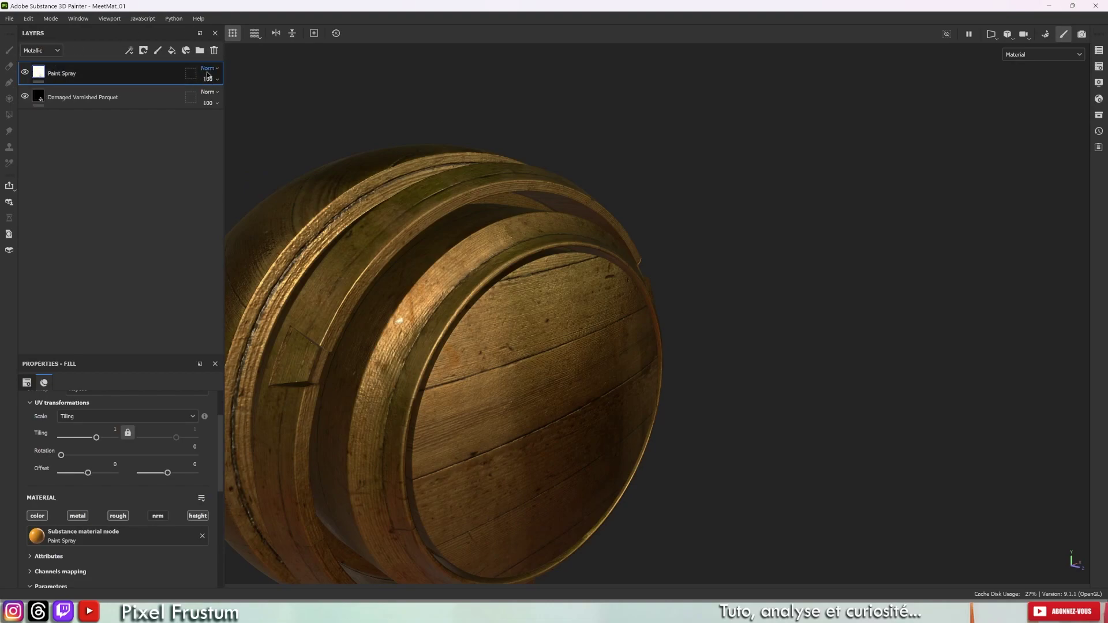
left_click(50, 50)
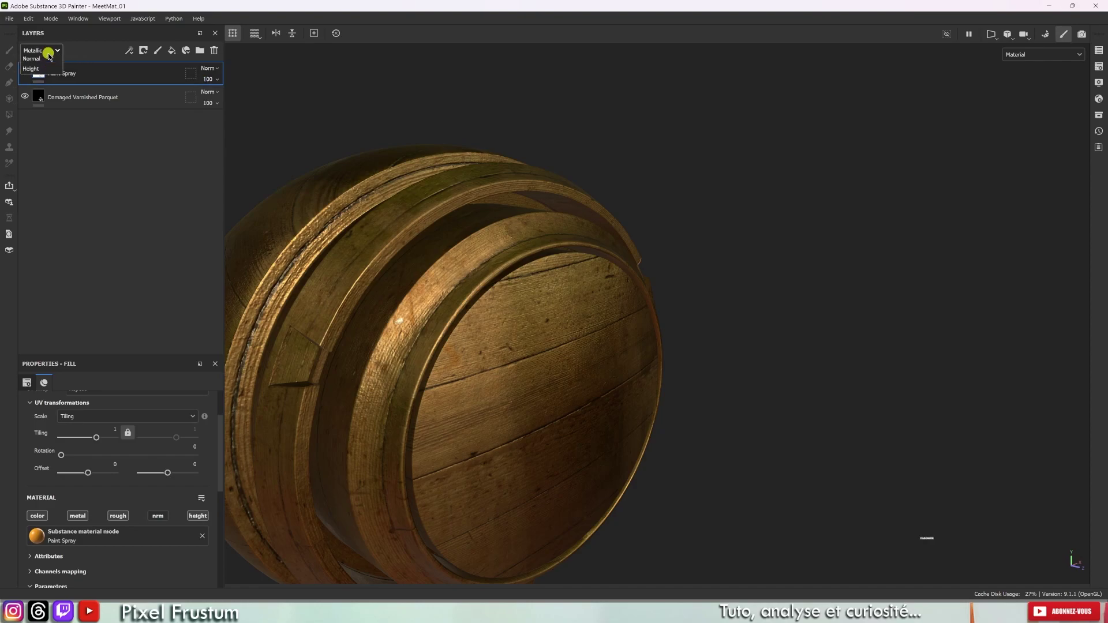
left_click(42, 62)
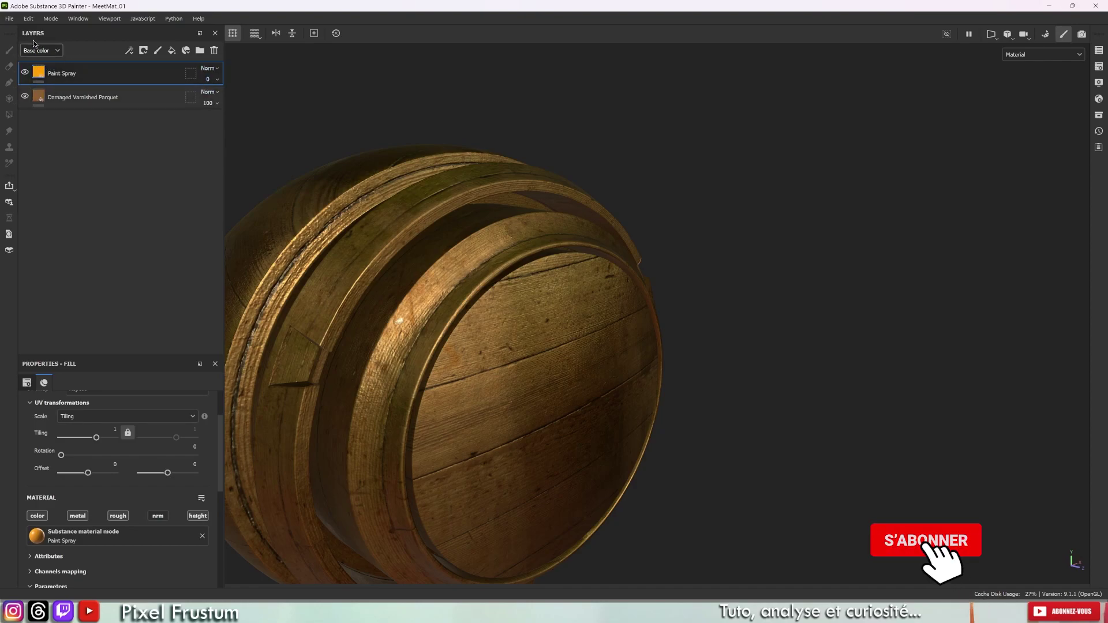
left_click(32, 51)
left_click(42, 74)
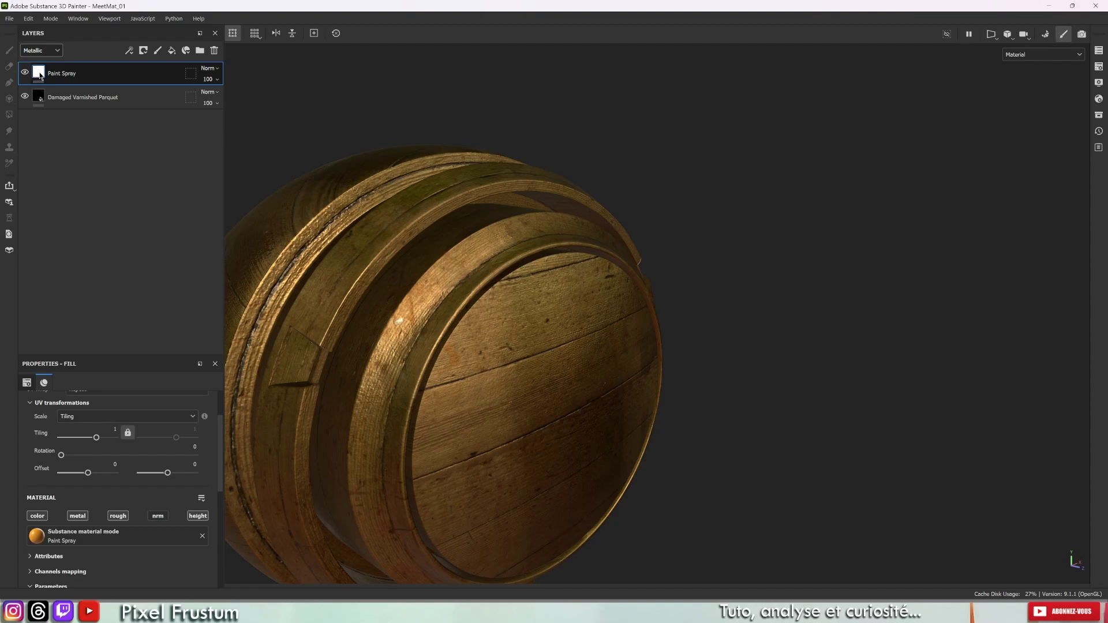
scroll(126, 488, "down", 3)
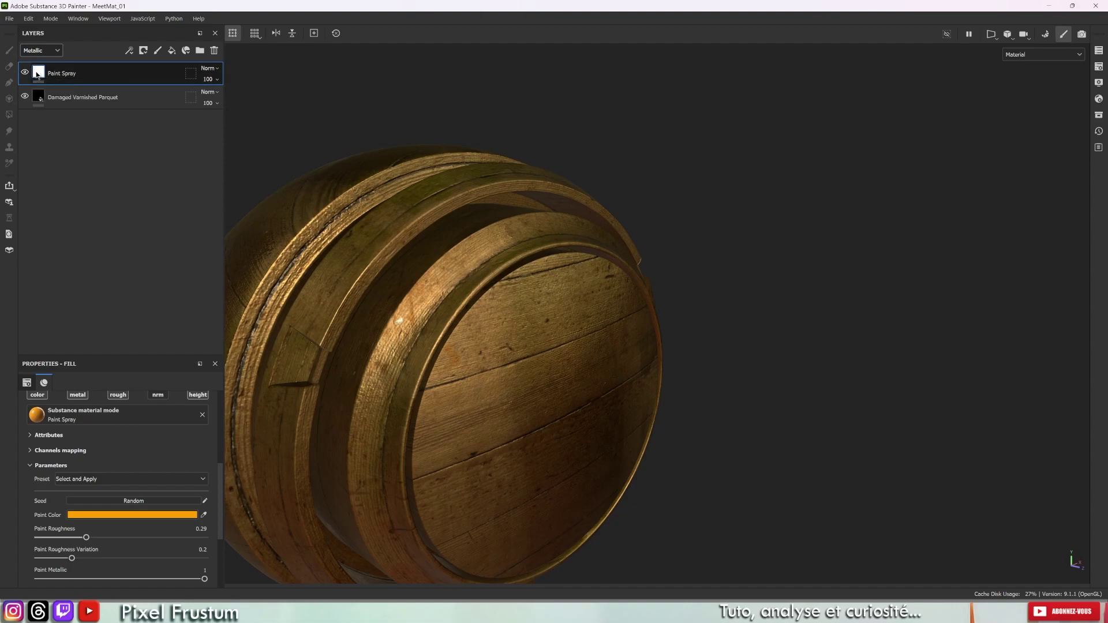
Step: View the layer stack's Height channel, orbit closer, then switch it to Roughness
left_click(54, 50)
left_click(42, 103)
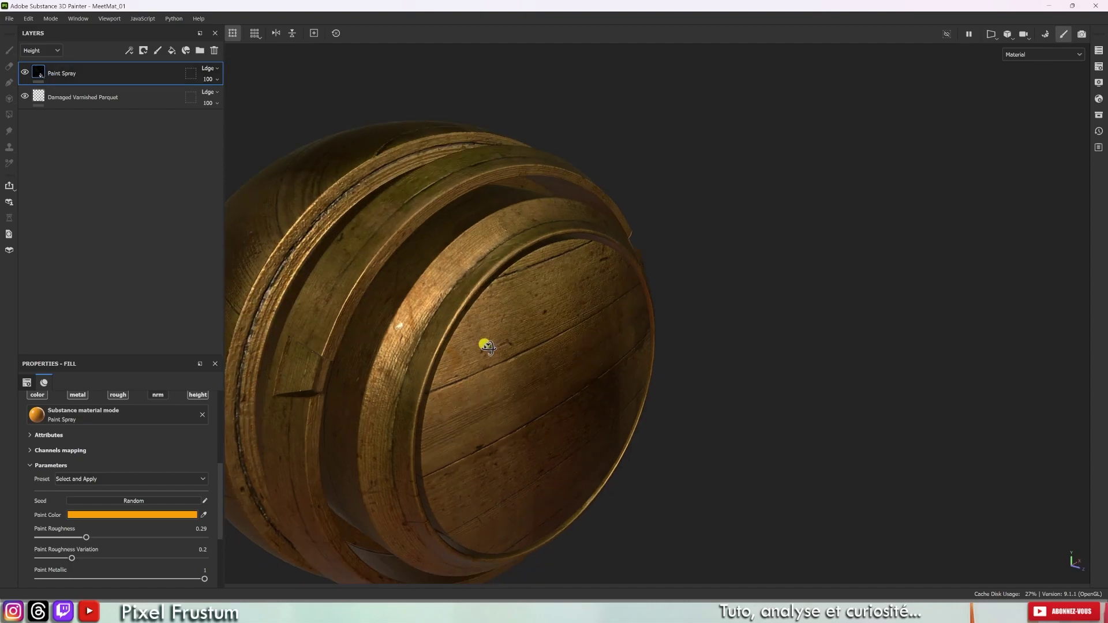
mouse_move(488, 341)
left_mouse_down("alt")
mouse_move(549, 235)
mouse_move(505, 297)
left_mouse_up("alt")
right_click_drag(612, 539, 487, 410, "alt")
left_click_drag(545, 394, 479, 398, "alt")
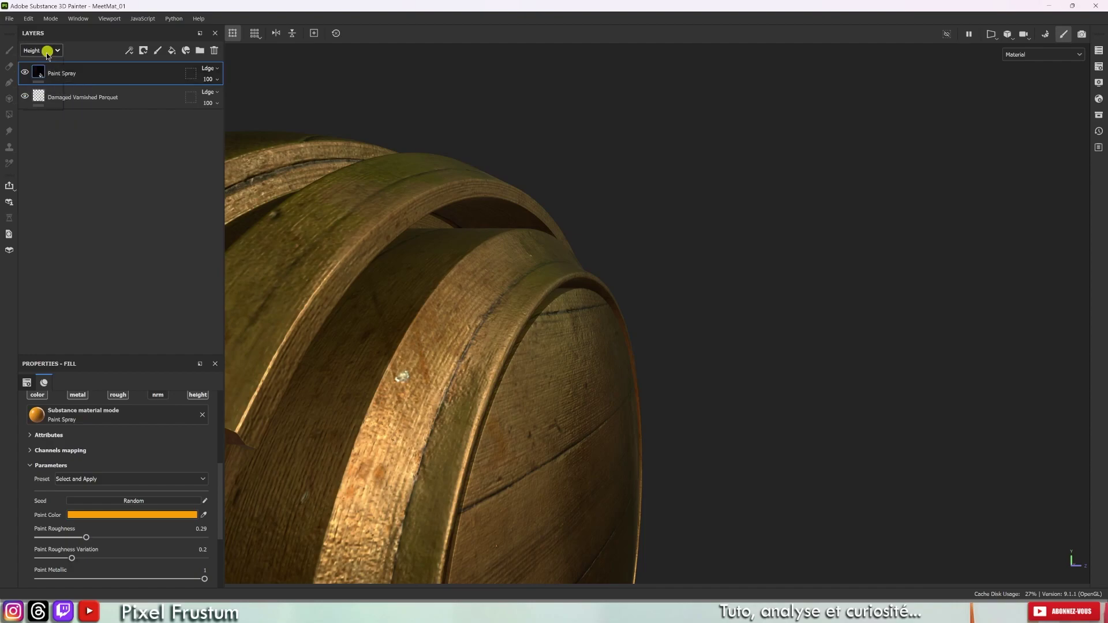
left_click(41, 51)
left_click(40, 74)
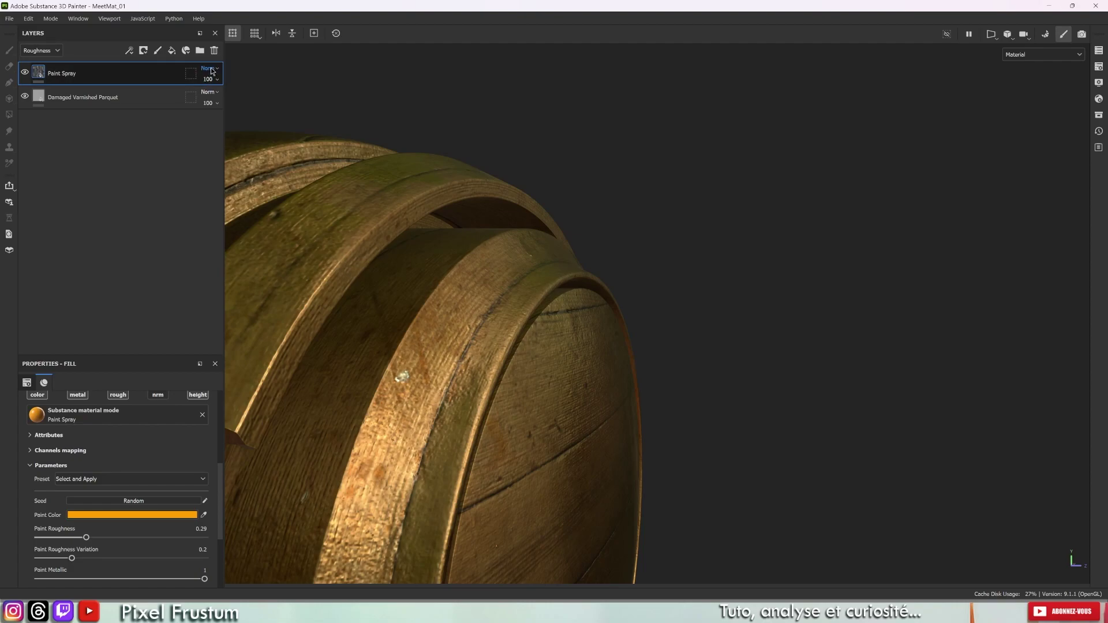
Step: In the Metallic channel view, set Paint Spray's opacity to 0
left_click(42, 52)
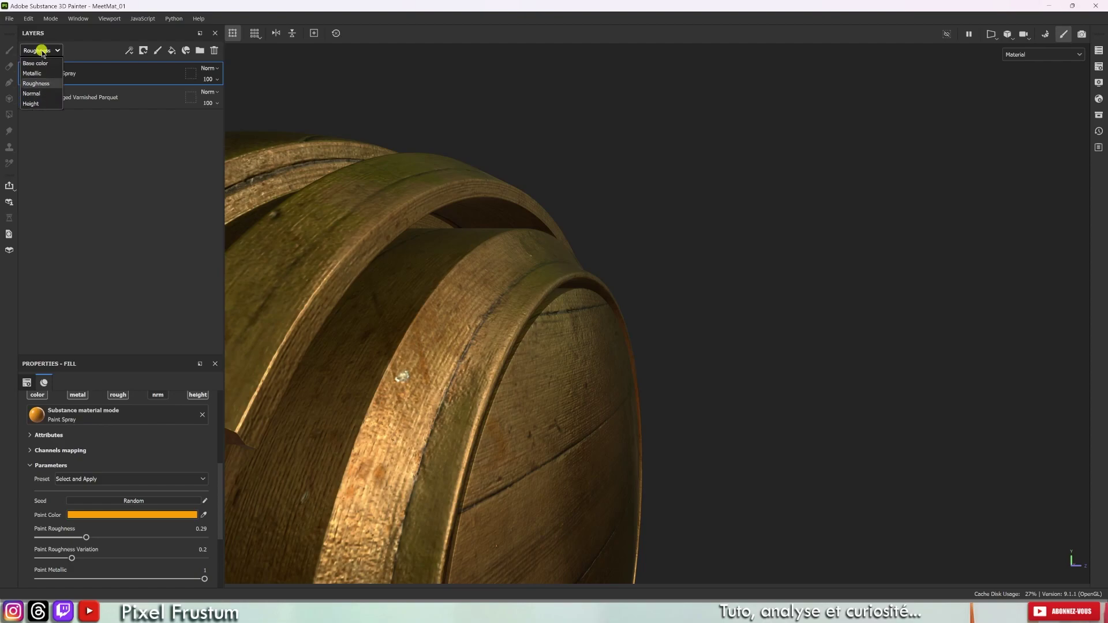
left_click(40, 65)
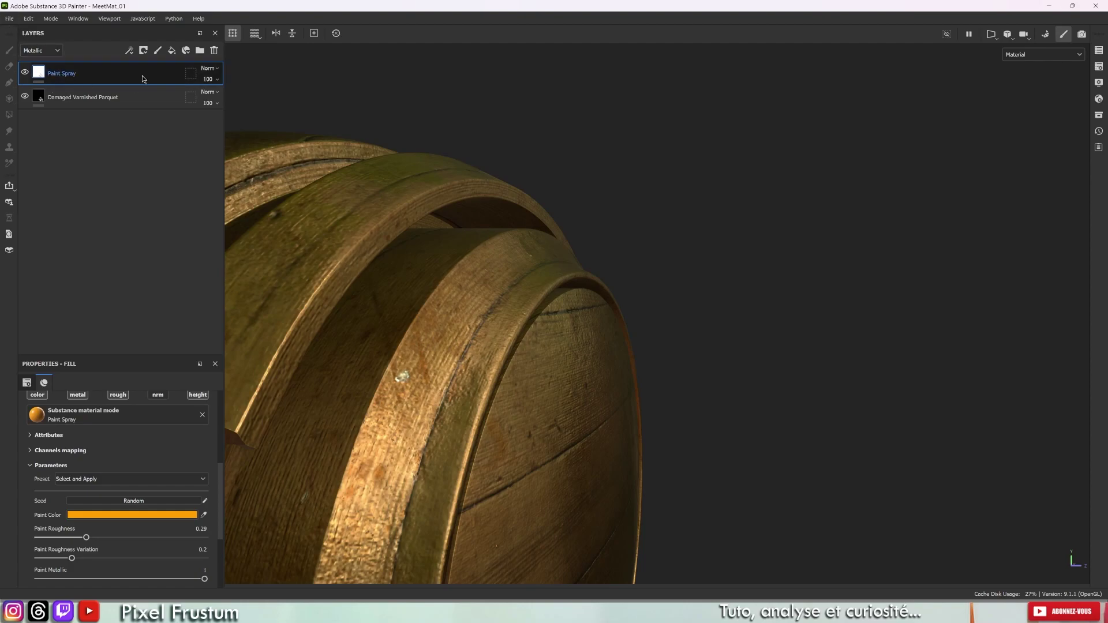
left_click(208, 82)
left_click_drag(245, 98, 161, 99)
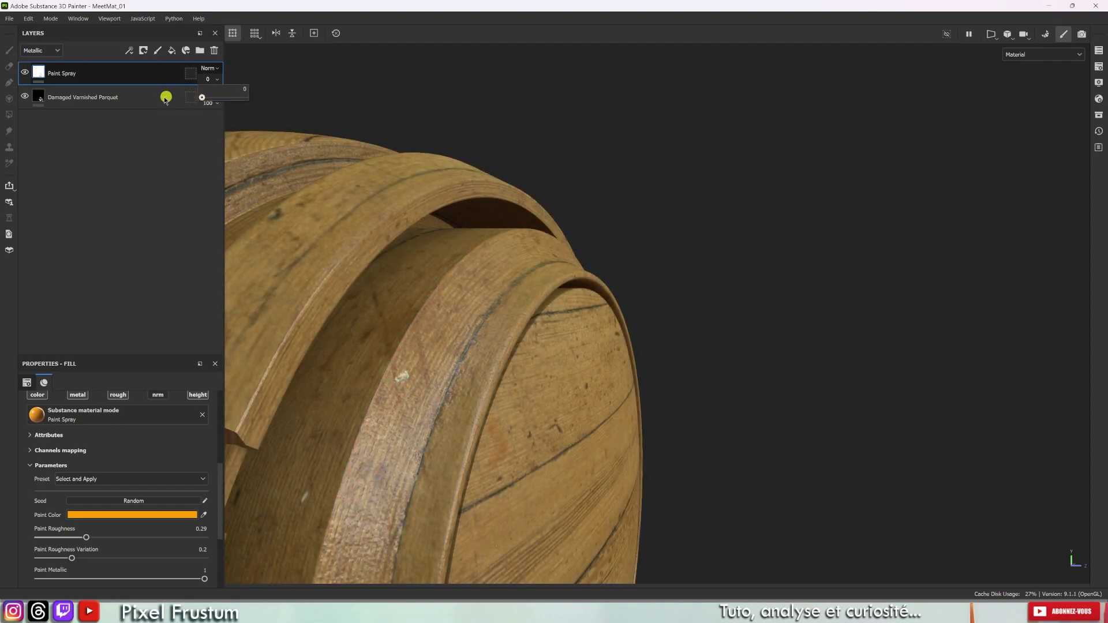
mouse_move(378, 300)
left_mouse_down("alt")
mouse_move(520, 297)
mouse_move(475, 238)
left_mouse_up("alt")
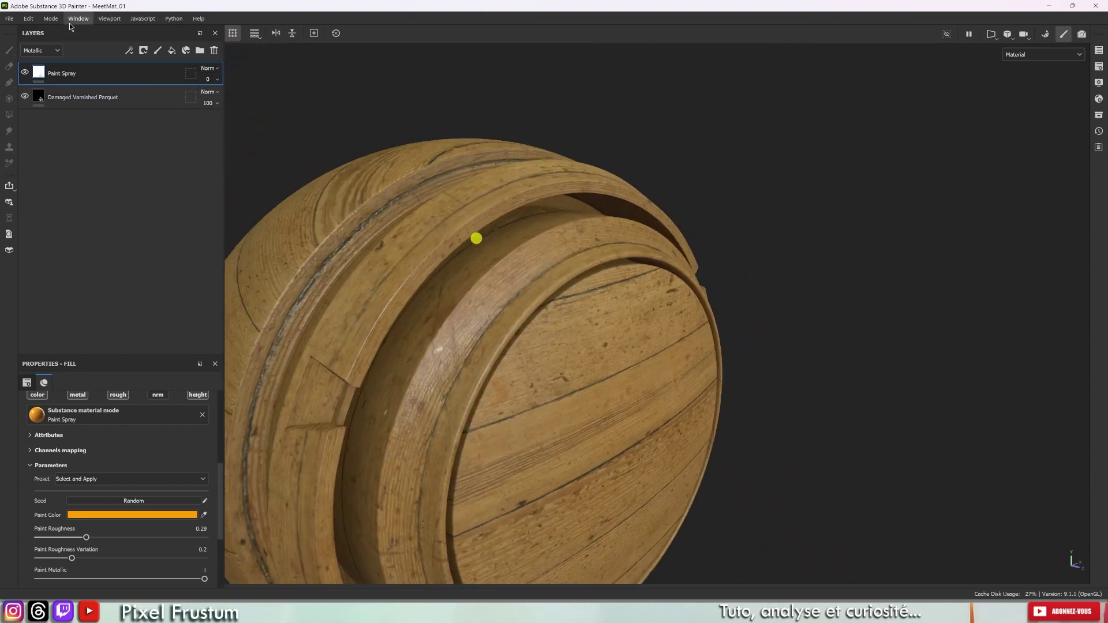
left_click(23, 70)
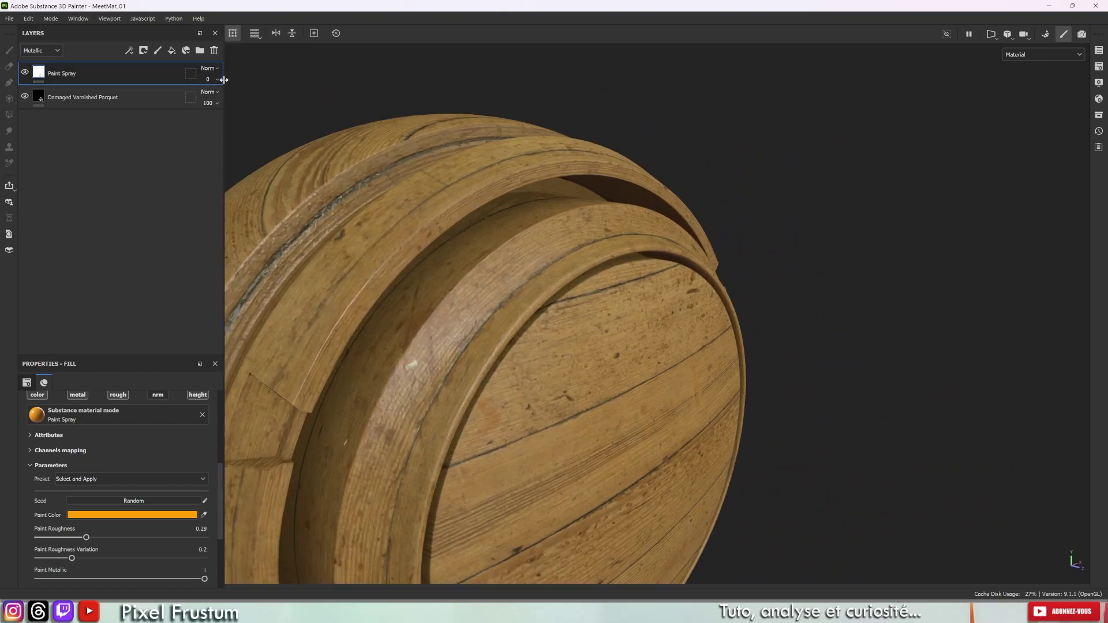
left_click_drag(259, 167, 224, 78, "alt")
mouse_move(479, 282)
left_mouse_down("alt")
mouse_move(861, 242)
mouse_move(544, 171)
mouse_move(514, 293)
left_mouse_up("alt")
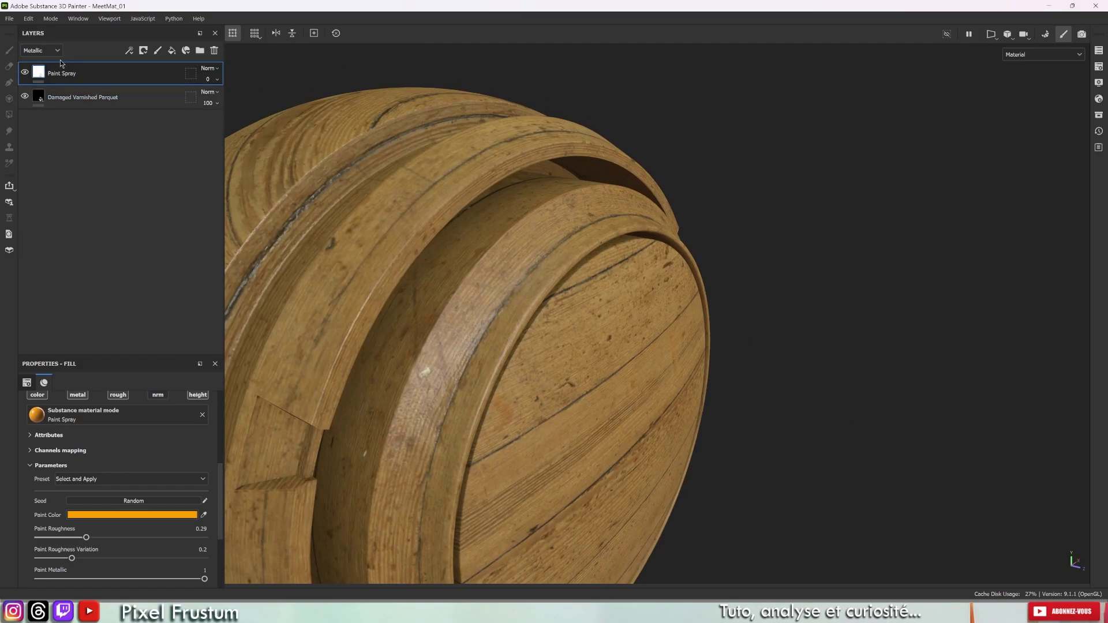
Step: In the Roughness channel view, set Paint Spray's opacity to 0
left_click(46, 50)
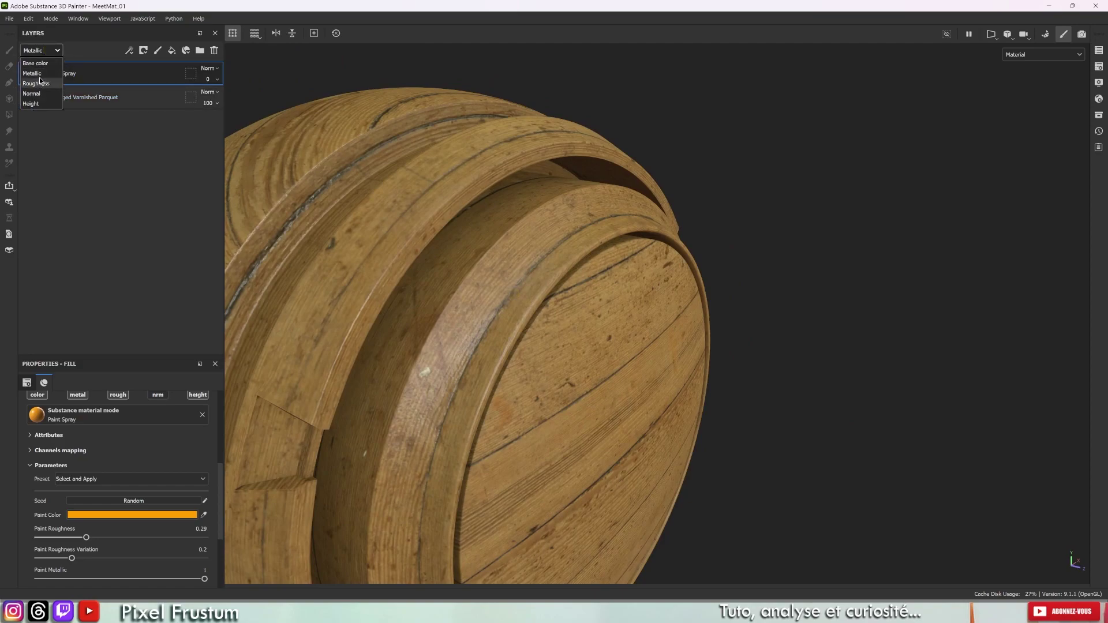
left_click(41, 74)
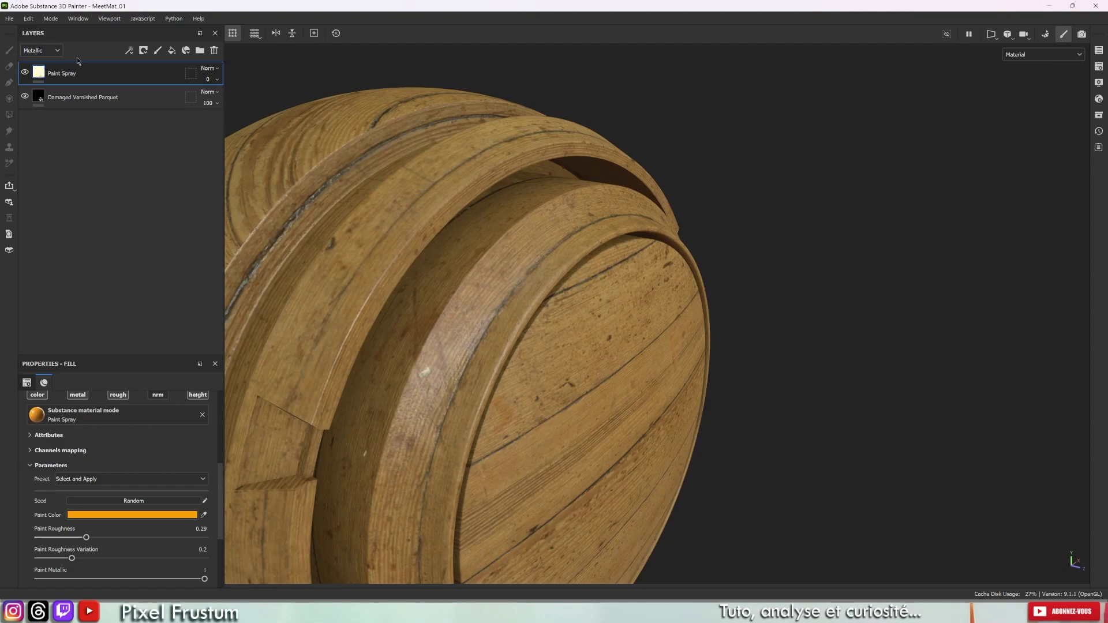
left_click(41, 51)
left_click(41, 80)
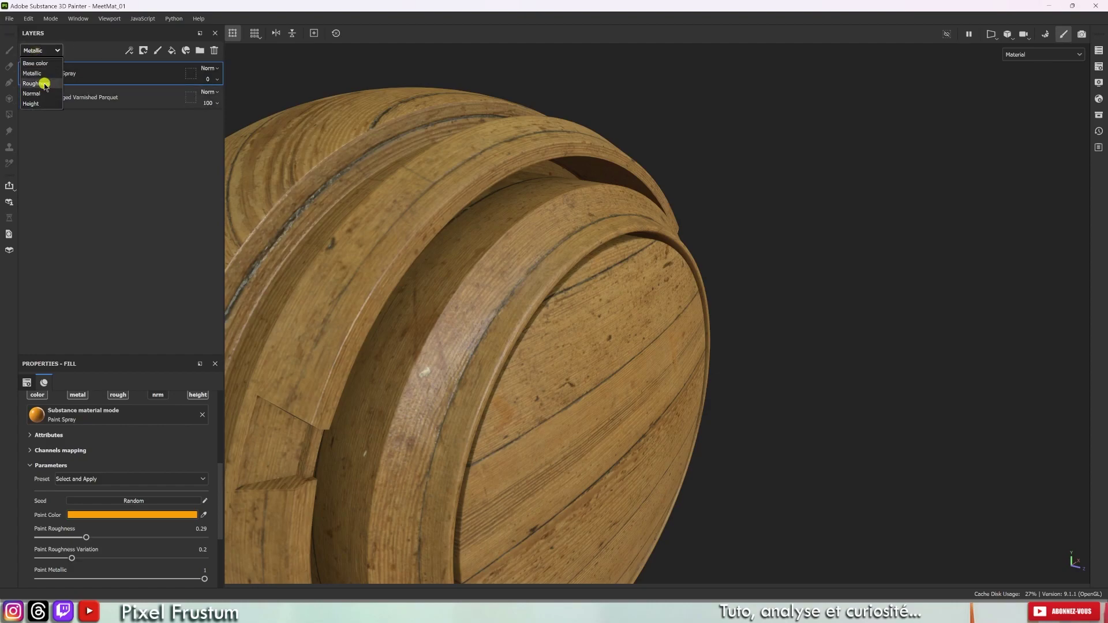
left_click(205, 80)
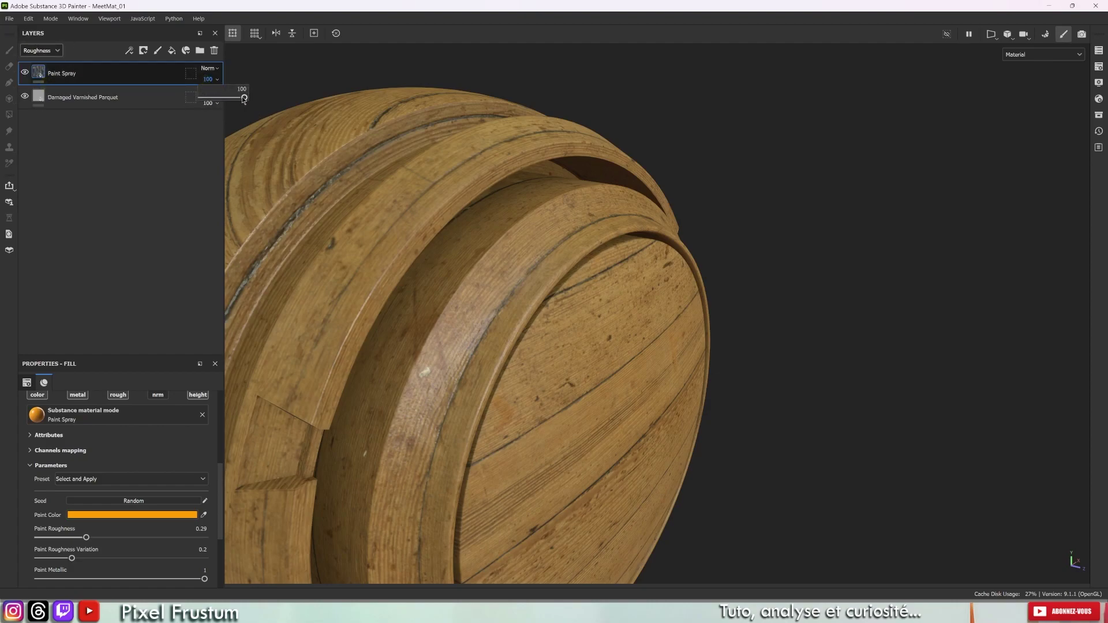
left_click_drag(244, 98, 123, 96)
mouse_move(433, 271)
left_mouse_down("alt")
mouse_move(574, 297)
mouse_move(433, 171)
mouse_move(487, 240)
left_mouse_up("alt")
Step: In the Height channel view, set Paint Spray's opacity to 0
left_click(32, 48)
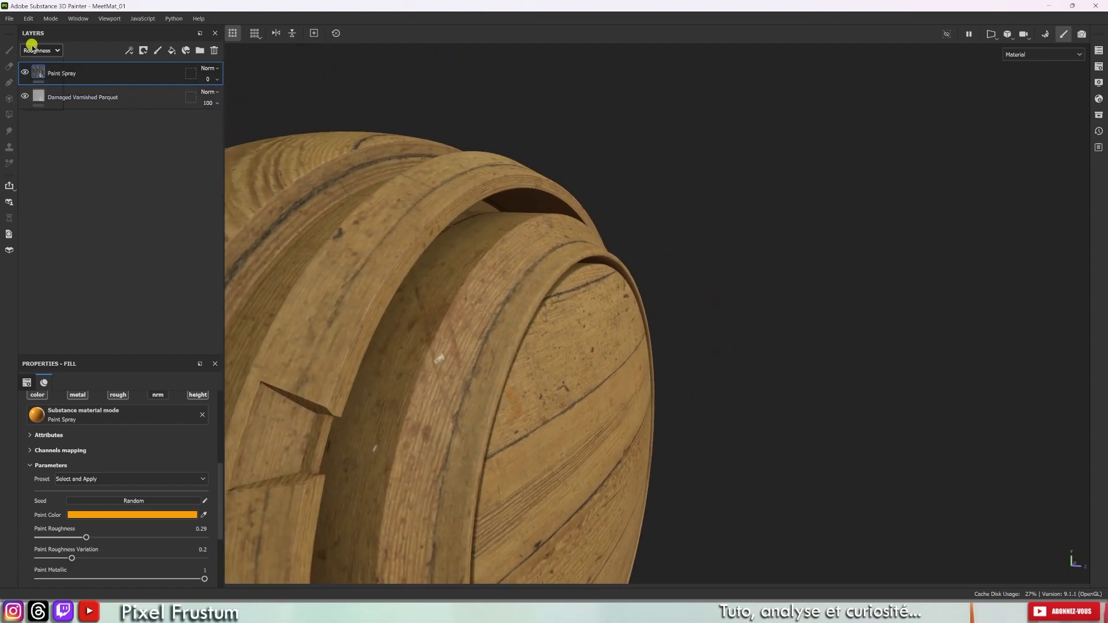
left_click(35, 104)
left_click(207, 79)
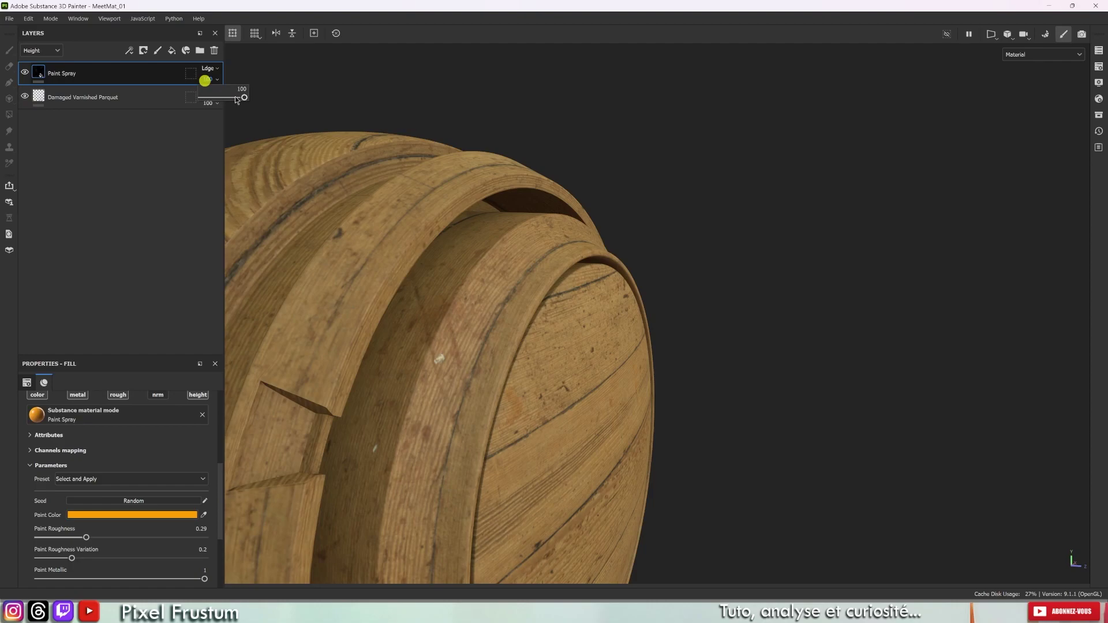
left_click_drag(240, 97, 115, 98)
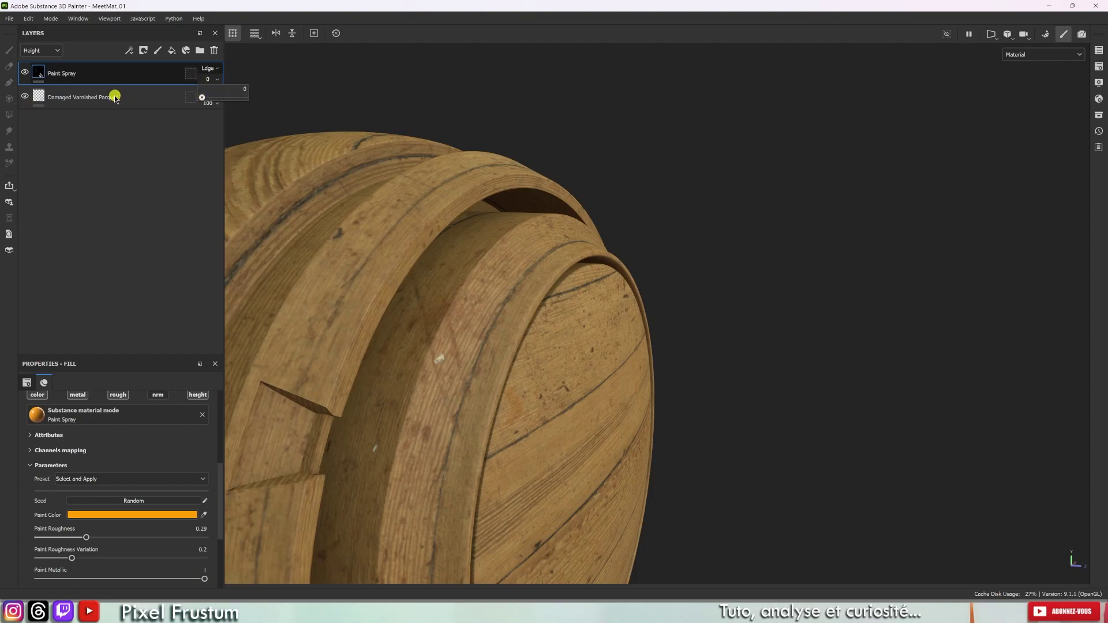
left_click(42, 50)
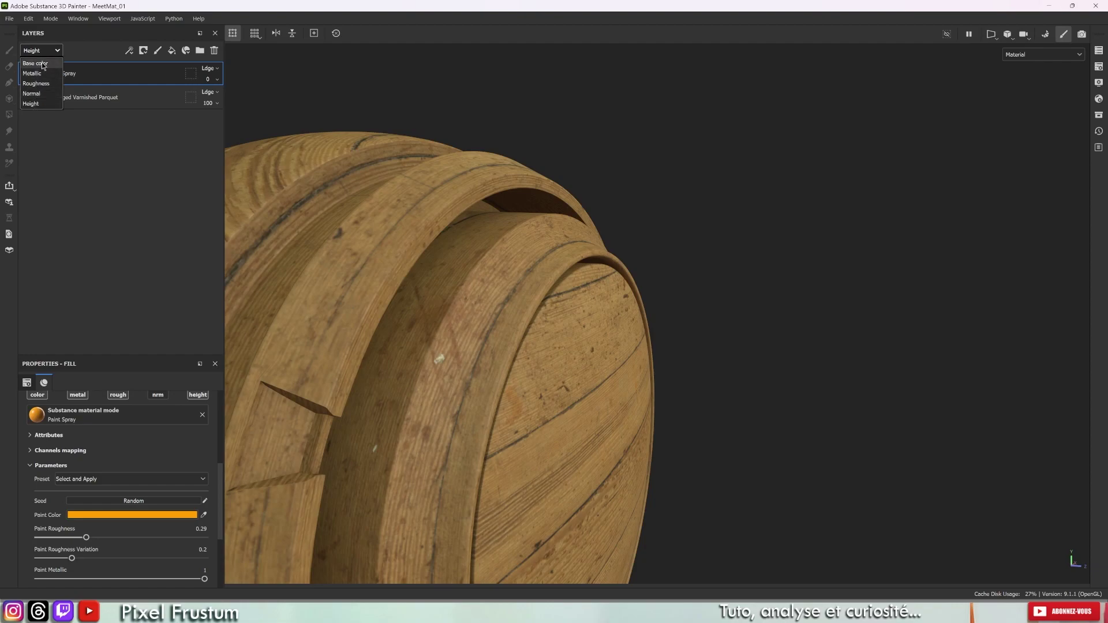
Step: In the Base color channel, set Paint Spray opacity to 100 and blend mode to Multiply
left_click(35, 63)
left_click(204, 78)
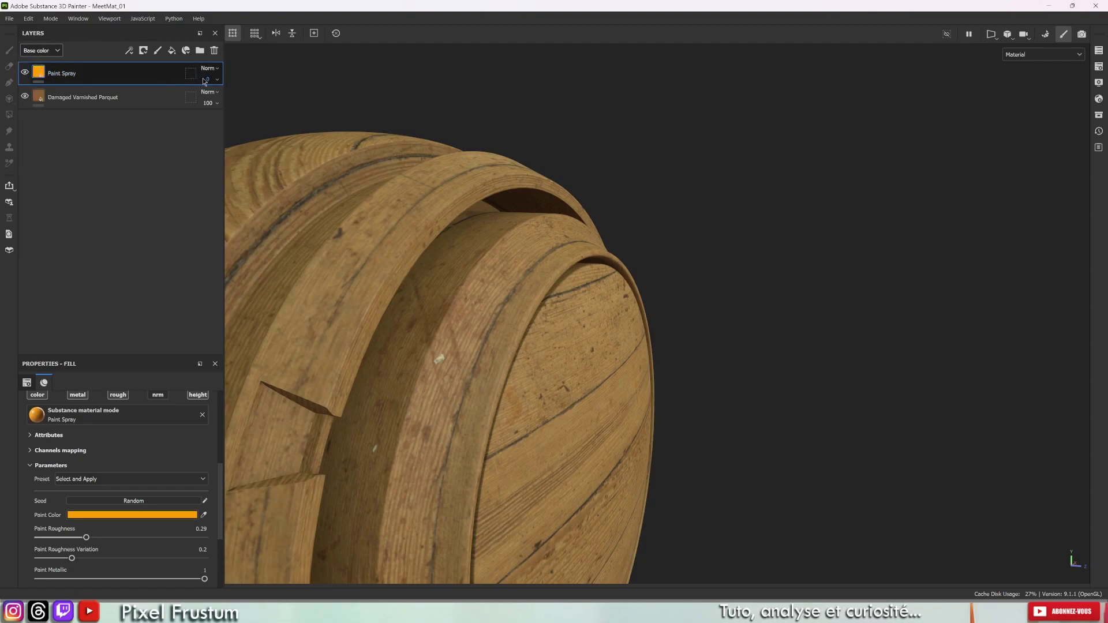
left_click_drag(202, 98, 299, 99)
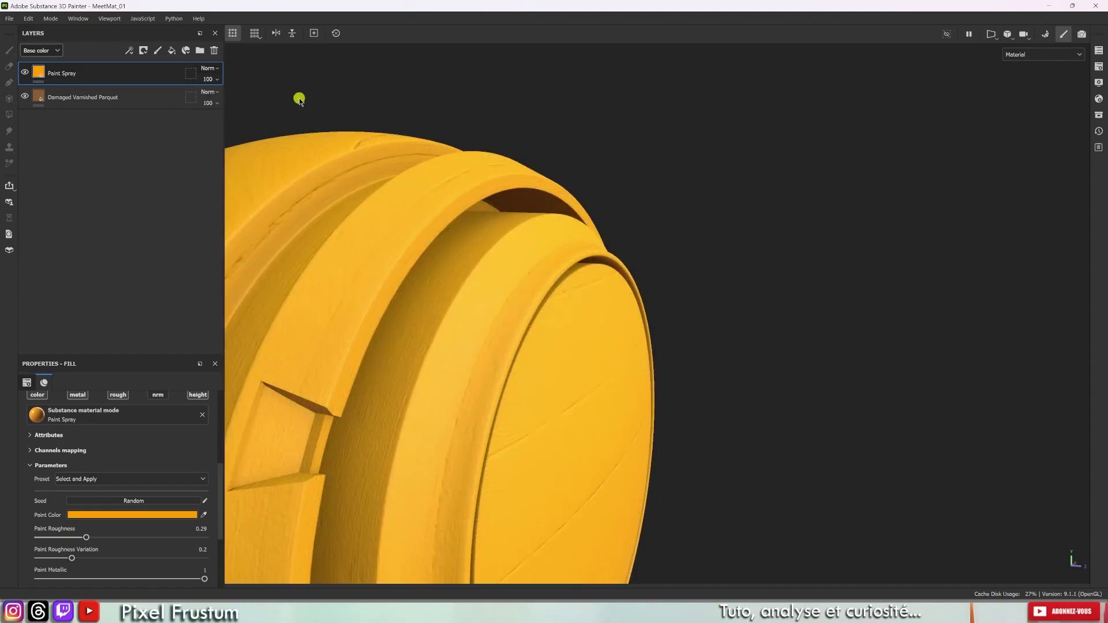
left_click(213, 71)
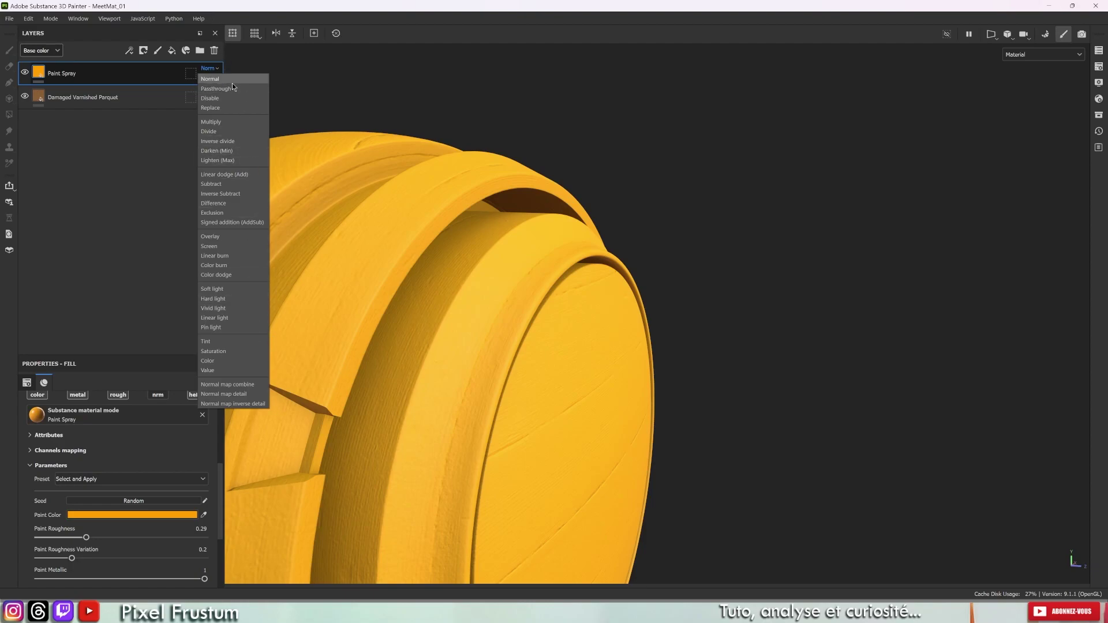
left_click(220, 125)
mouse_move(217, 121)
left_mouse_down("alt")
mouse_move(379, 250)
mouse_move(375, 108)
mouse_move(464, 135)
left_mouse_up("alt")
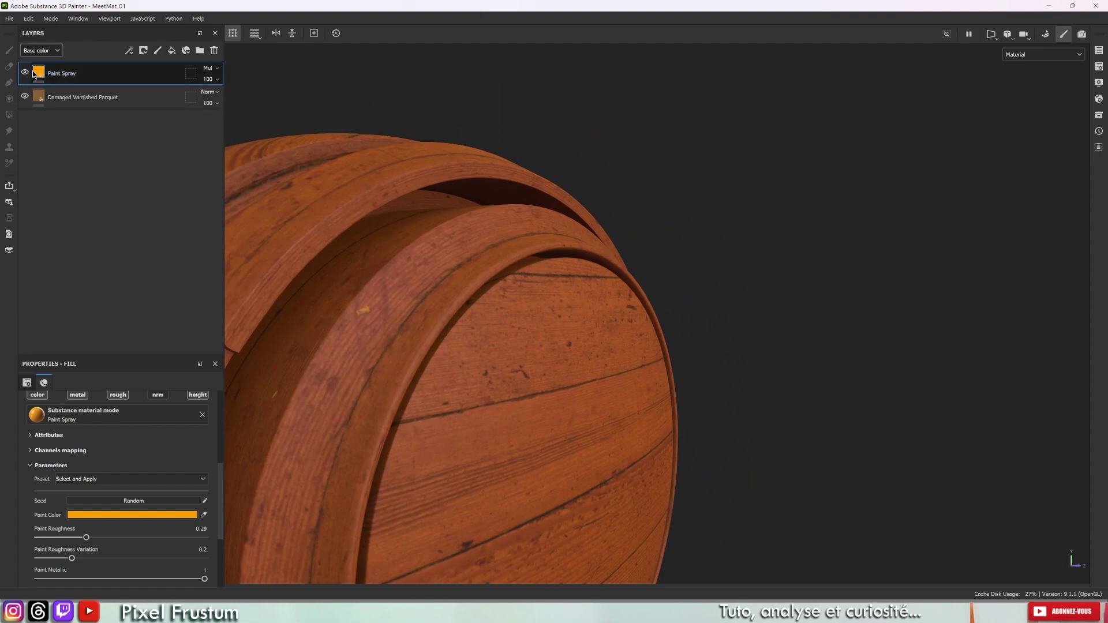
Step: Inspect the parquet layer, then recheck Paint Spray's opacity, blend mode and channel list unchanged
left_click(49, 102)
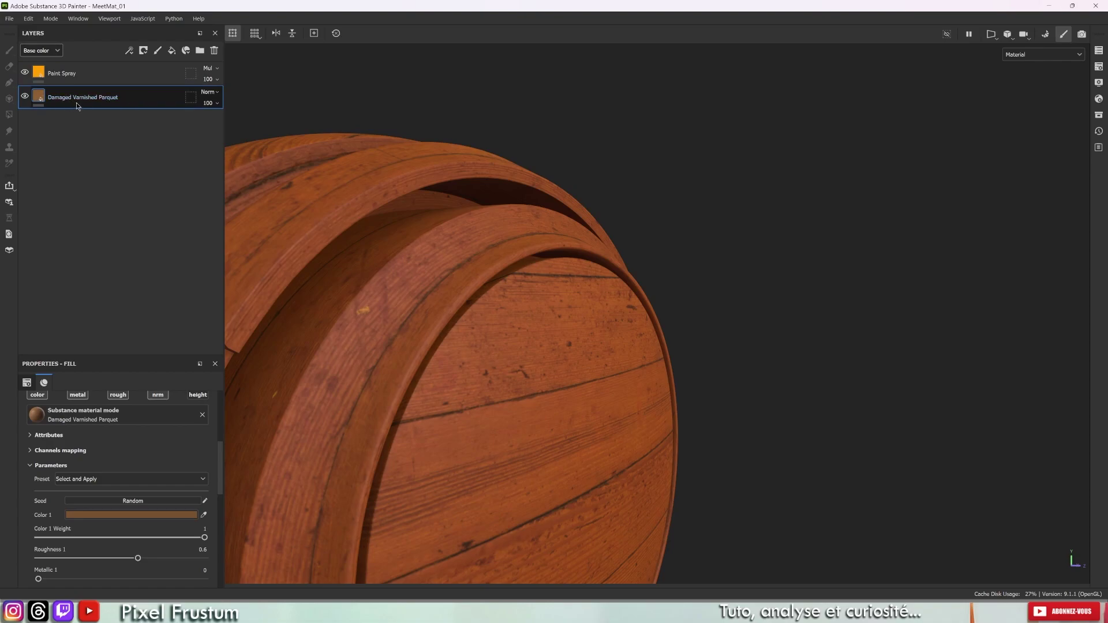
left_click(73, 75)
mouse_move(209, 79)
left_mouse_down()
mouse_move(242, 100)
mouse_move(215, 99)
mouse_move(307, 94)
left_mouse_up()
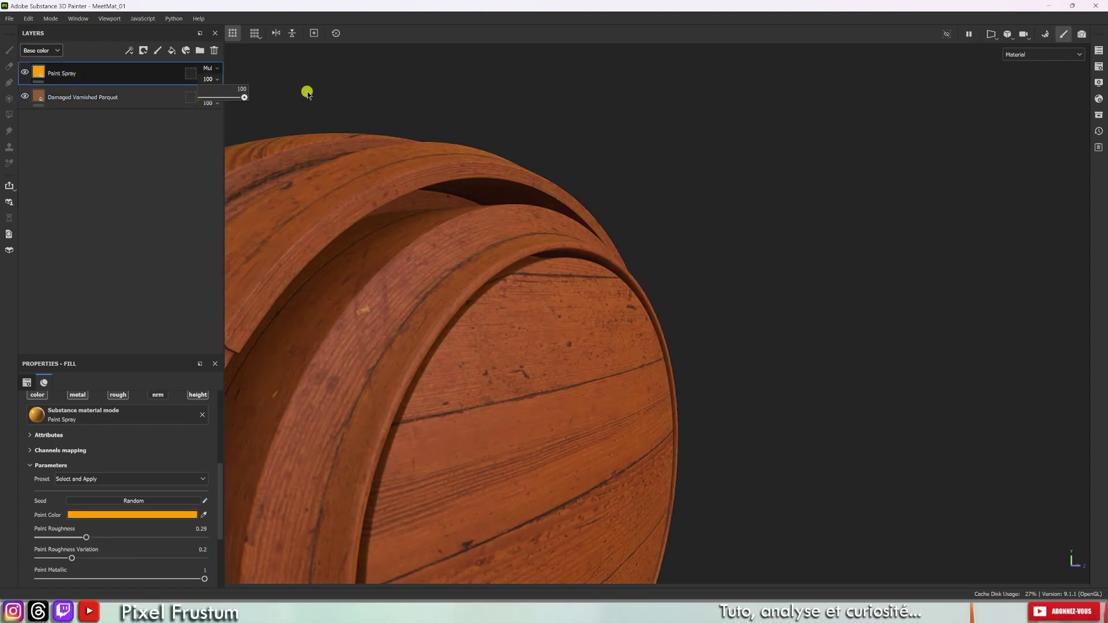
left_click(209, 68)
left_click(105, 137)
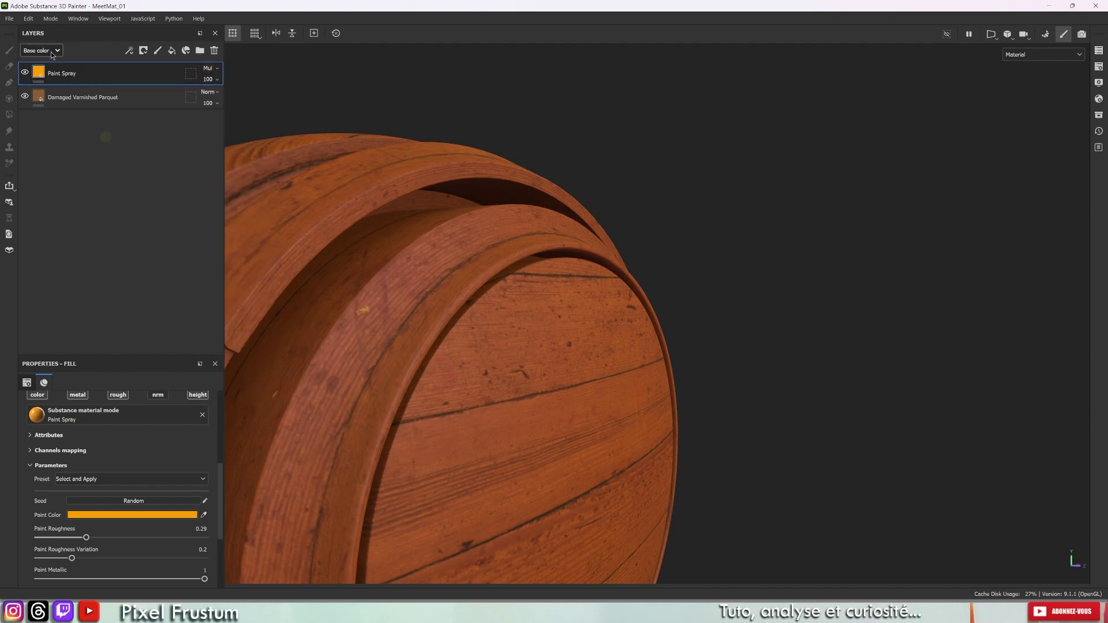
left_click(45, 51)
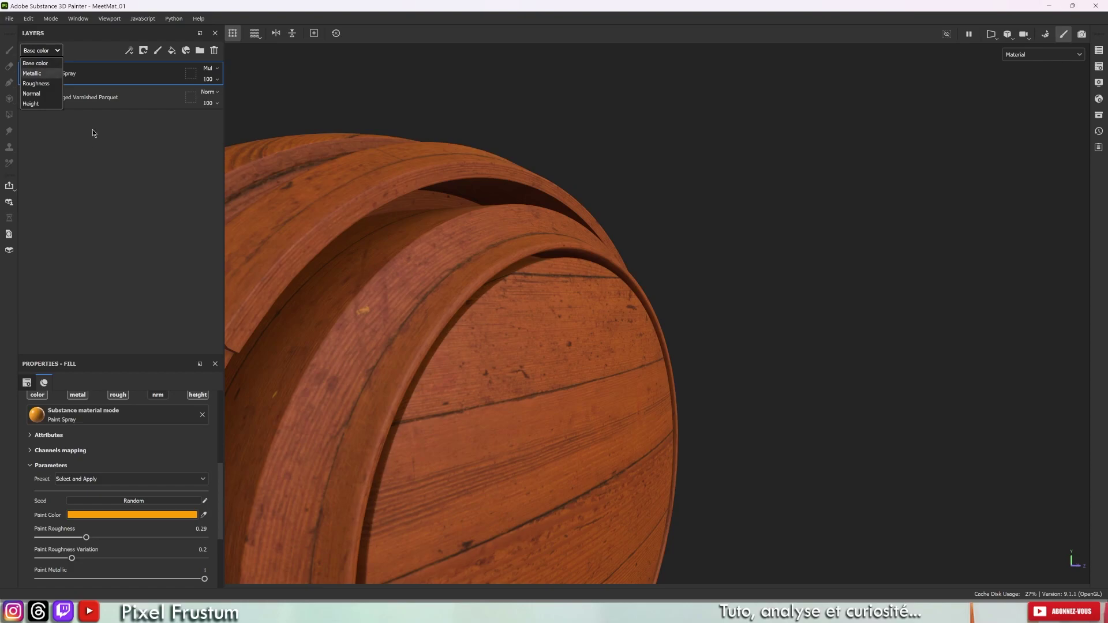
left_click(94, 139)
Step: Add a roughness-only fill layer with Roughness 0 on top and test its opacity
left_click(171, 51)
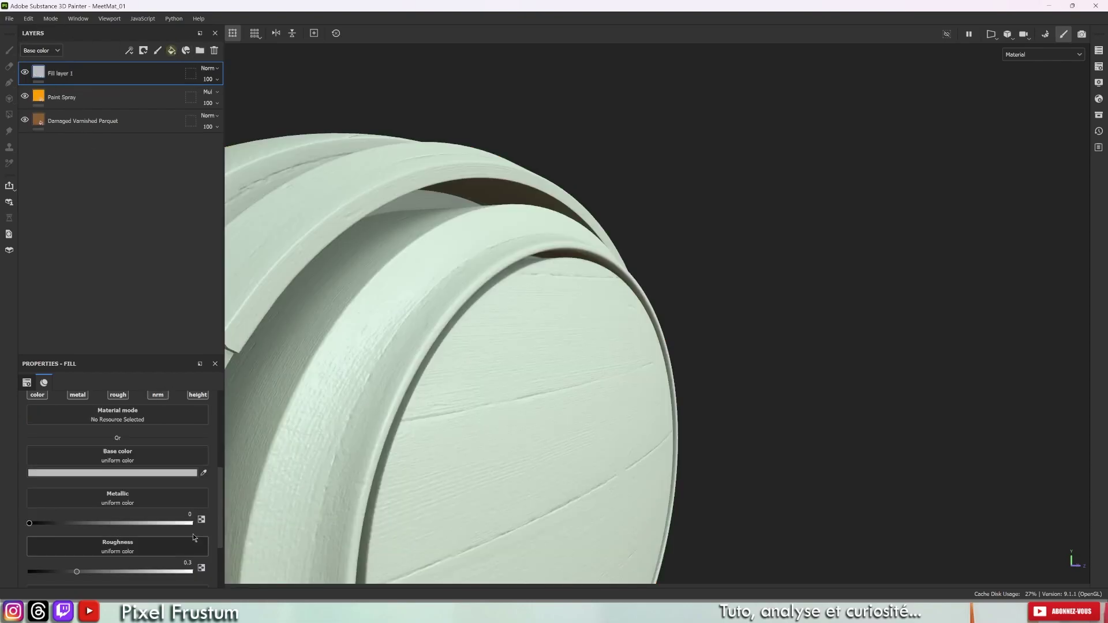
left_click(115, 396)
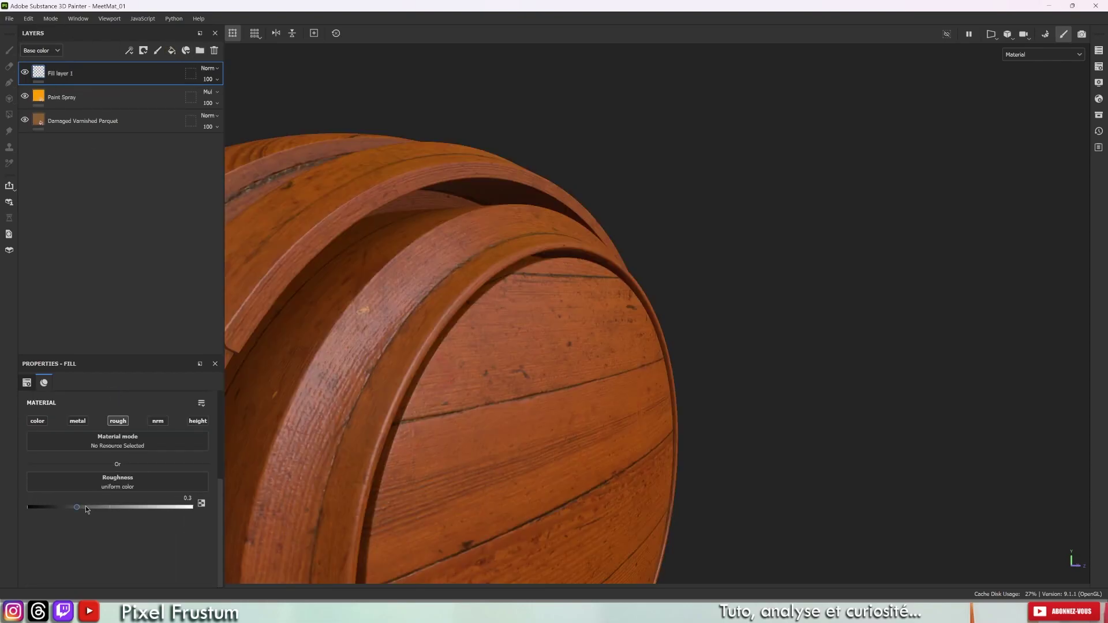
left_click_drag(86, 506, 29, 506)
mouse_move(557, 276)
left_mouse_down("alt")
mouse_move(695, 352)
mouse_move(494, 188)
mouse_move(462, 358)
mouse_move(565, 262)
mouse_move(472, 294)
mouse_move(495, 228)
mouse_move(463, 141)
mouse_move(483, 168)
left_mouse_up("alt")
left_click(210, 81)
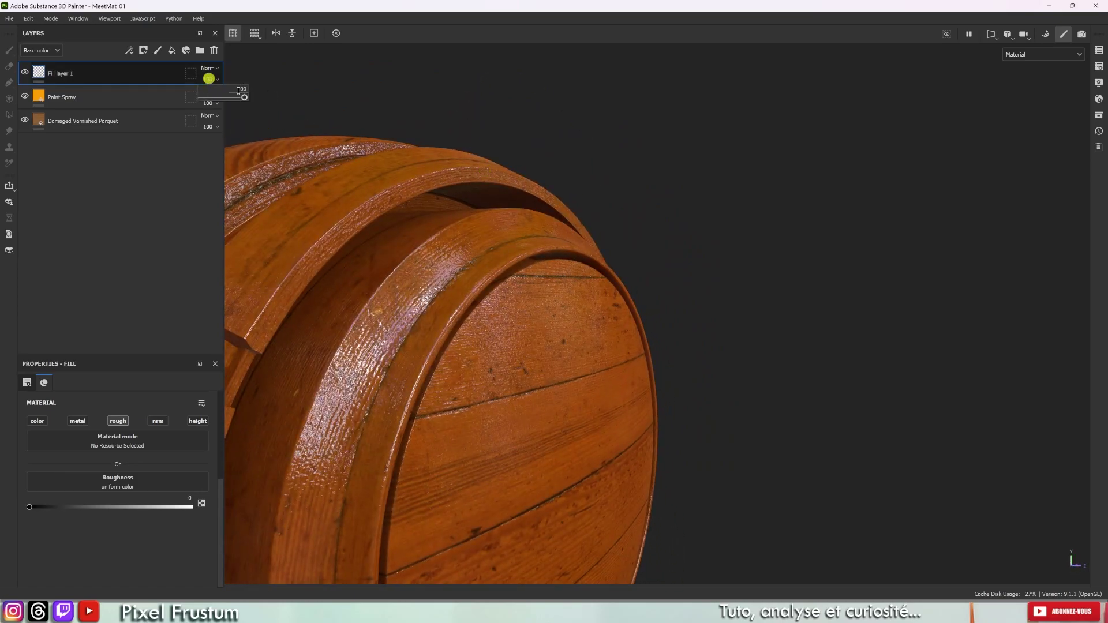
mouse_move(243, 99)
left_mouse_down()
mouse_move(225, 101)
mouse_move(272, 86)
left_mouse_up()
Step: In the Roughness channel view, compare Fill layer 1 roughness values and adjust its opacity
left_click(52, 47)
left_click(36, 77)
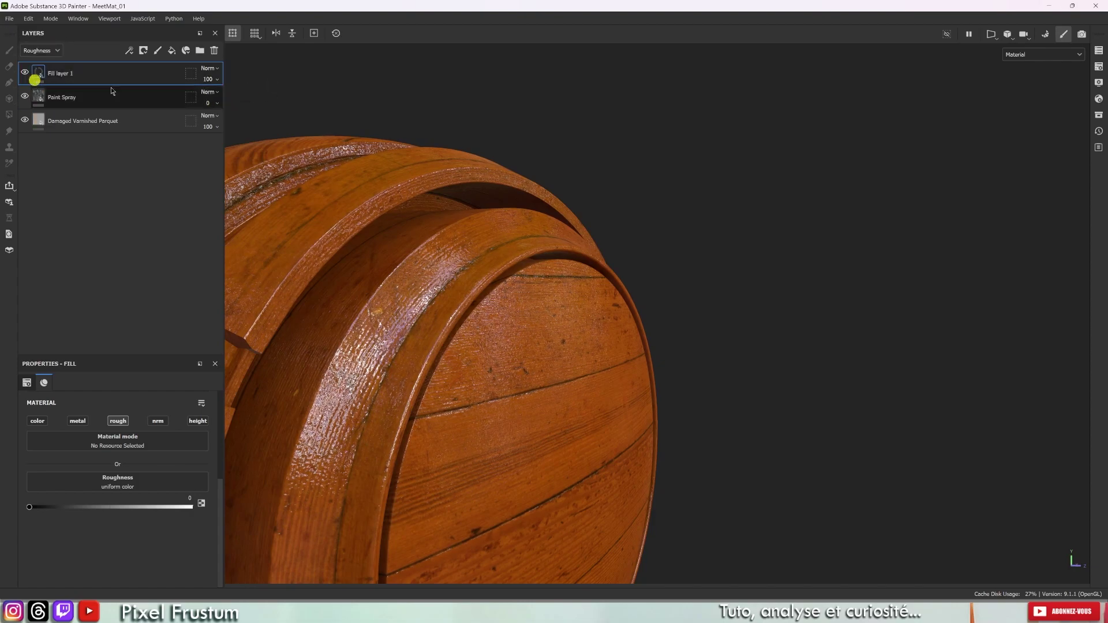
left_click(206, 80)
mouse_move(241, 98)
left_mouse_down()
mouse_move(213, 98)
mouse_move(278, 99)
left_mouse_up()
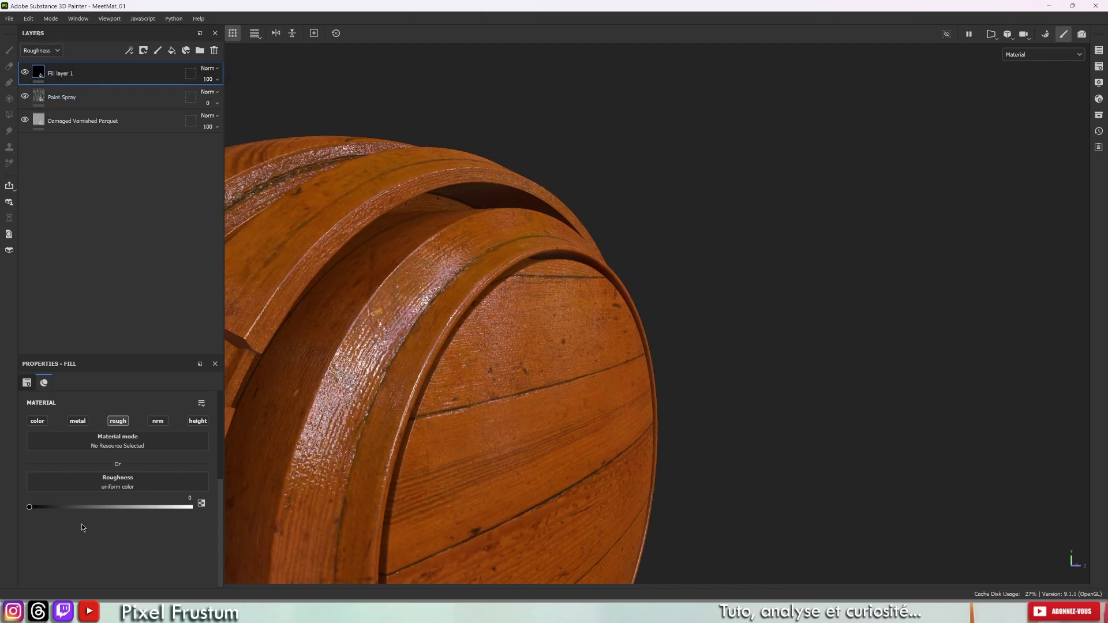
mouse_move(59, 504)
left_mouse_down()
mouse_move(117, 505)
mouse_move(15, 499)
mouse_move(194, 506)
left_mouse_up()
key("ctrl+z")
left_click(206, 77)
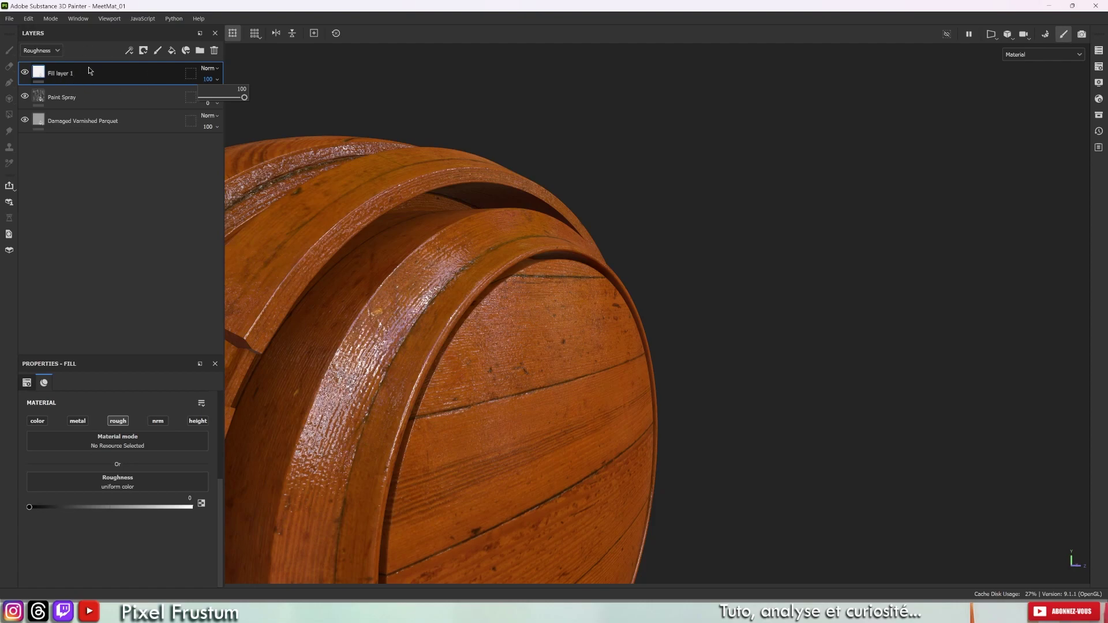
mouse_move(243, 99)
left_mouse_down()
mouse_move(204, 101)
mouse_move(323, 97)
mouse_move(161, 97)
mouse_move(366, 93)
left_mouse_up()
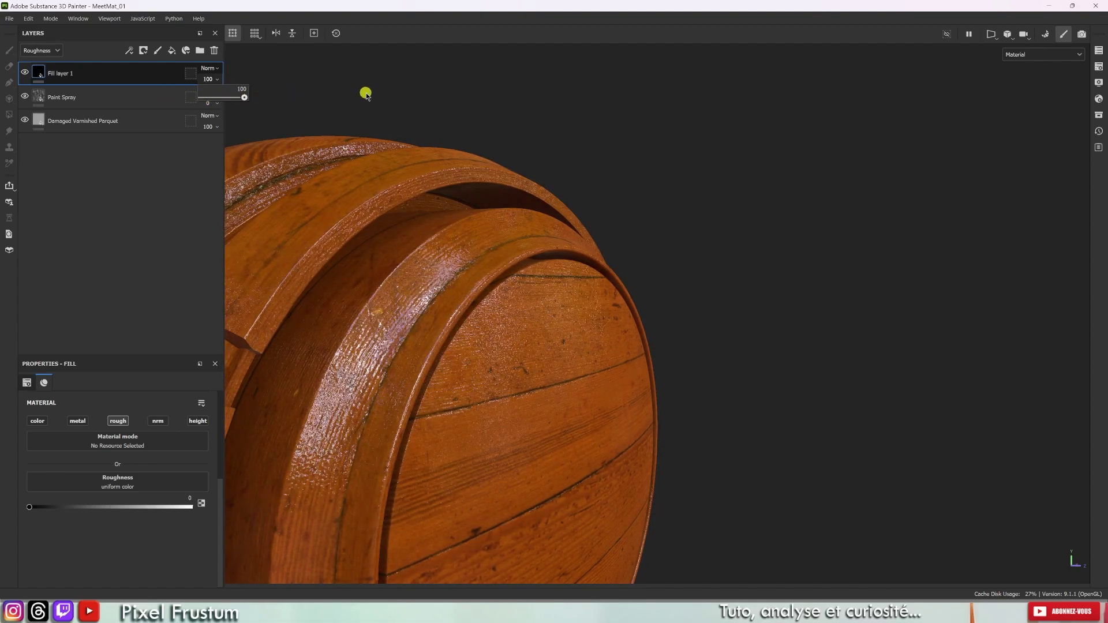
left_click(125, 97)
Step: Delete the Paint Spray and Damaged Varnished Parquet layers and review the remaining model under rotated lighting
left_click(120, 121, "shift")
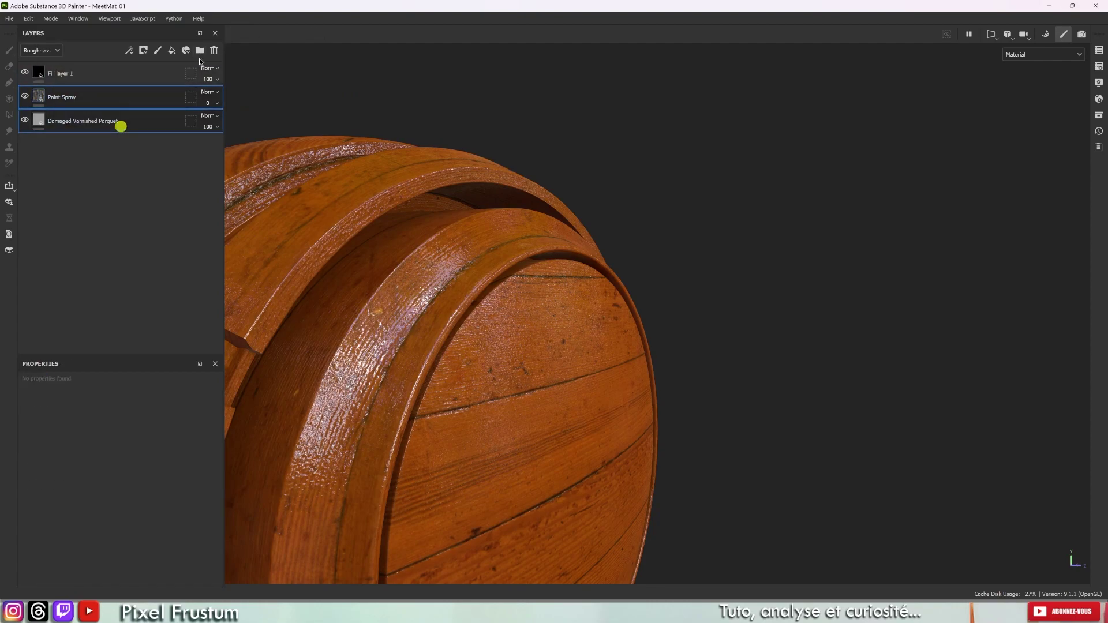
left_click(214, 50)
left_click_drag(255, 177, 299, 243, "alt")
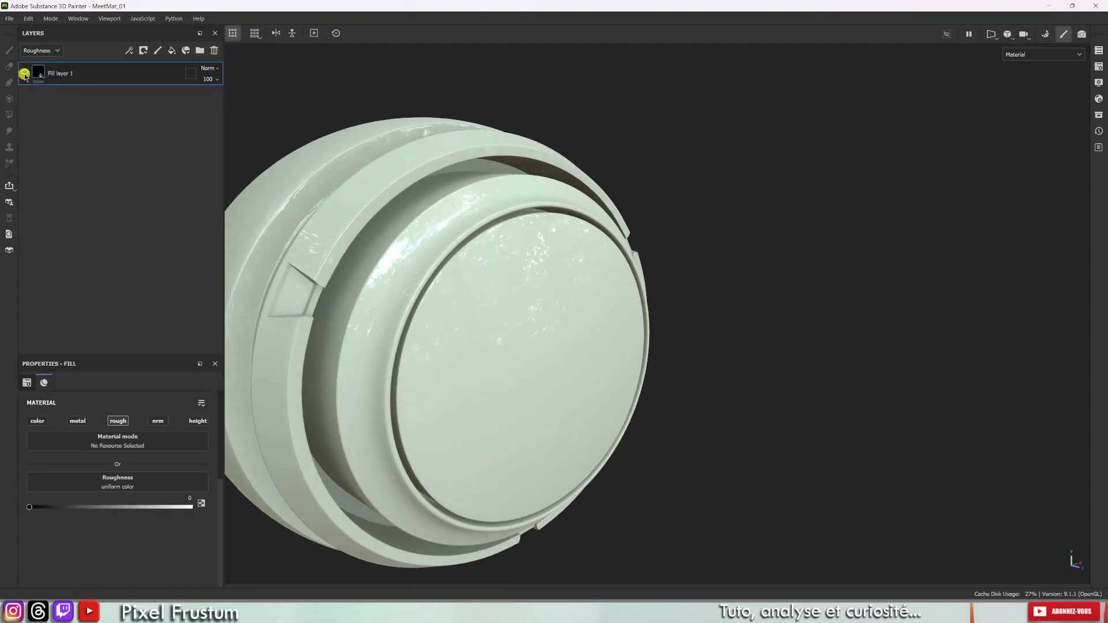
left_click_drag(498, 270, 362, 202, "alt")
mouse_move(498, 270)
right_mouse_down("shift")
mouse_move(513, 262)
mouse_move(473, 262)
mouse_move(497, 260)
mouse_move(520, 317)
mouse_move(543, 318)
right_mouse_up("shift")
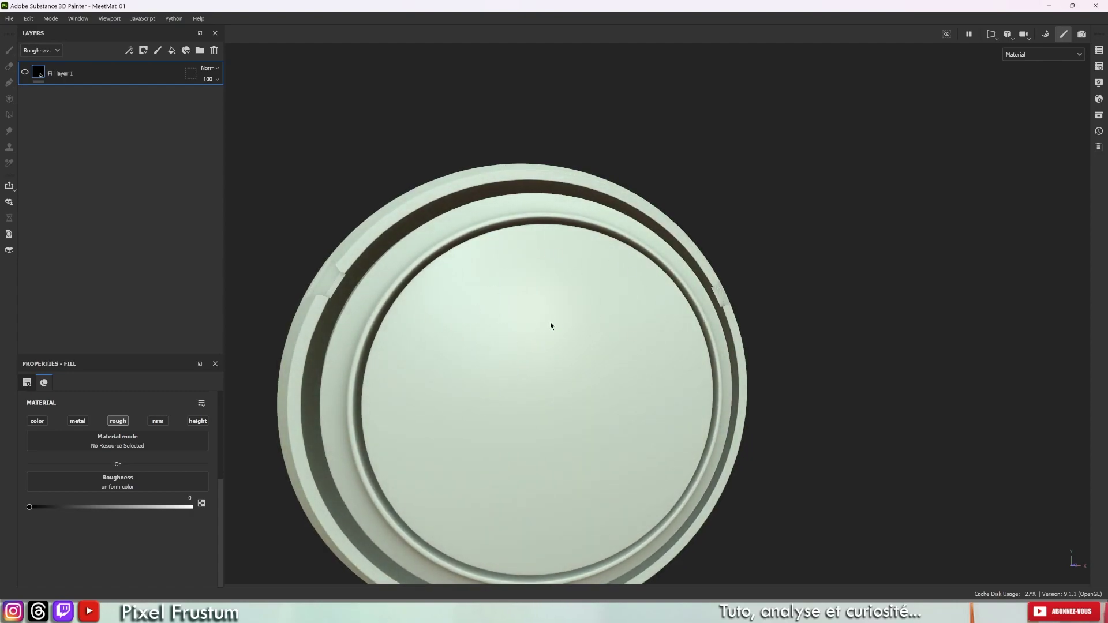
mouse_move(551, 327)
left_mouse_down("alt")
mouse_move(673, 329)
mouse_move(606, 321)
left_mouse_up("alt")
mouse_move(609, 319)
right_mouse_down("shift")
mouse_move(508, 295)
mouse_move(458, 299)
mouse_move(485, 302)
mouse_move(466, 306)
mouse_move(480, 309)
right_mouse_up("shift")
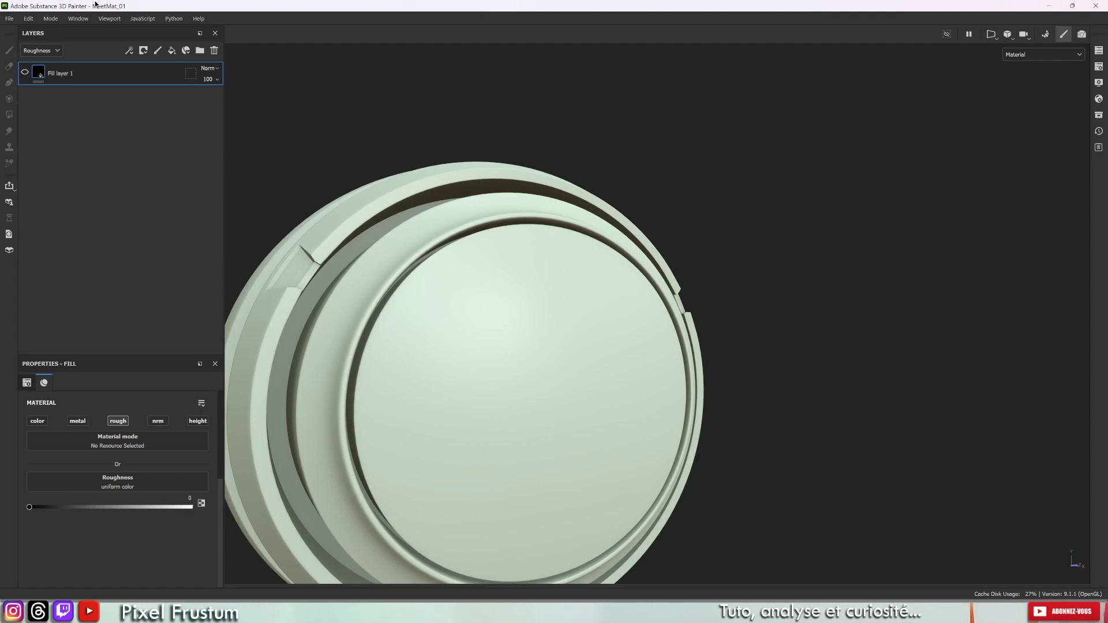
Step: Make Fill layer 1 visible again and rename it to 'Rough'
left_click(24, 69)
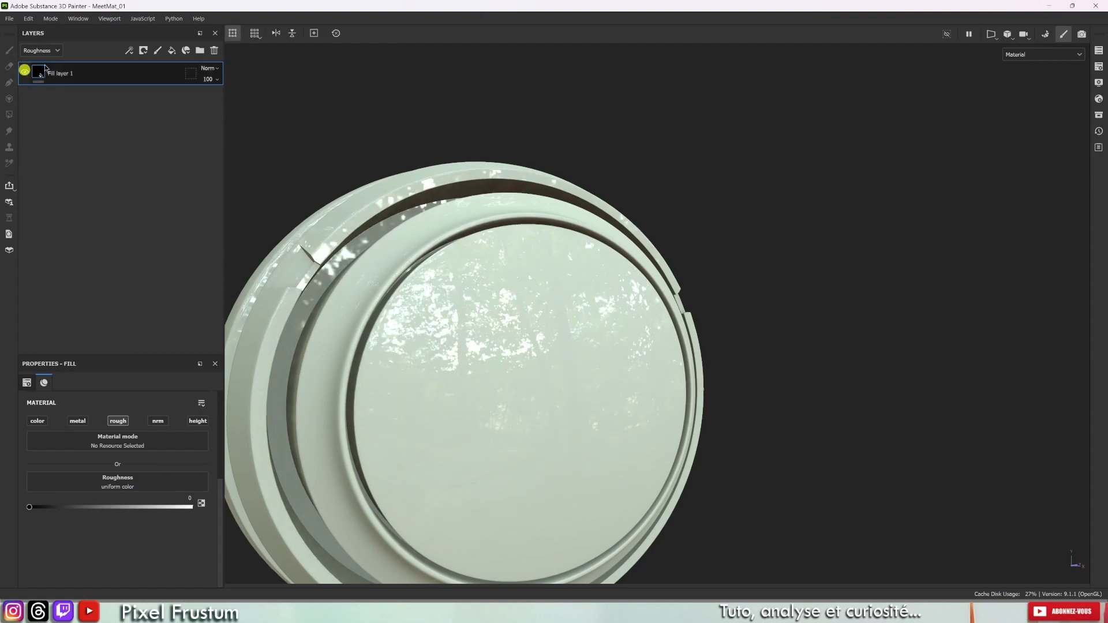
double_click(69, 72)
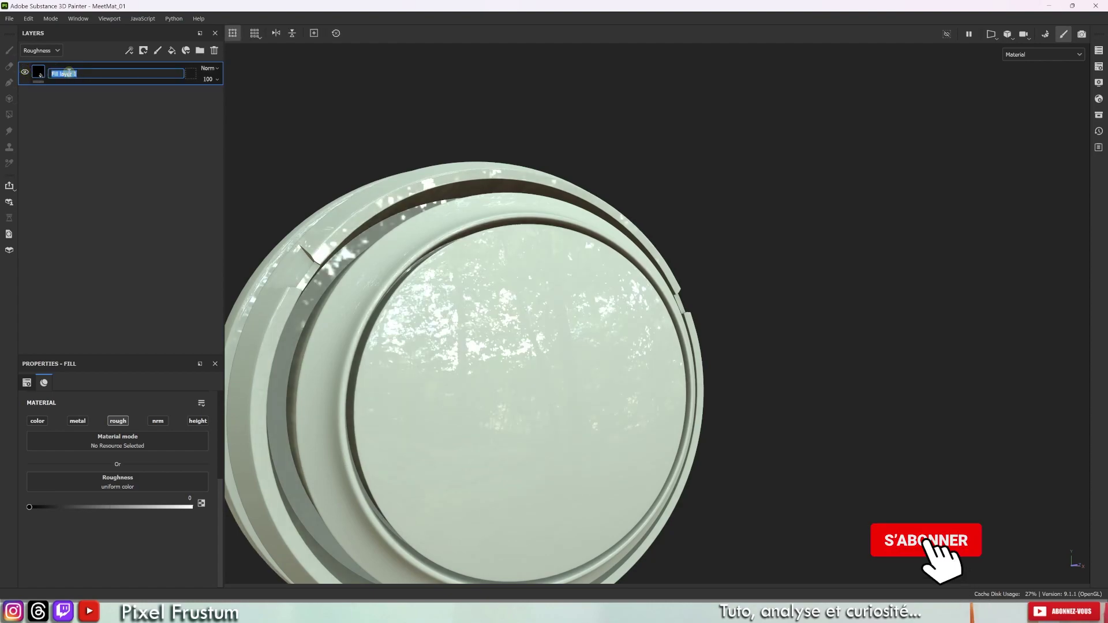
type("Rough")
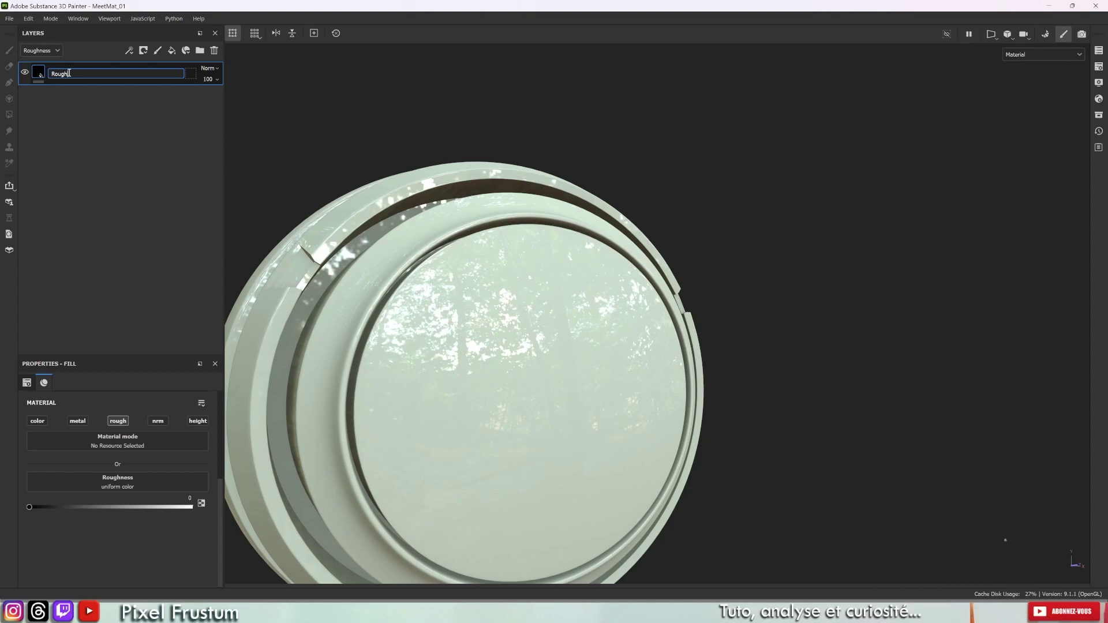
key("Return")
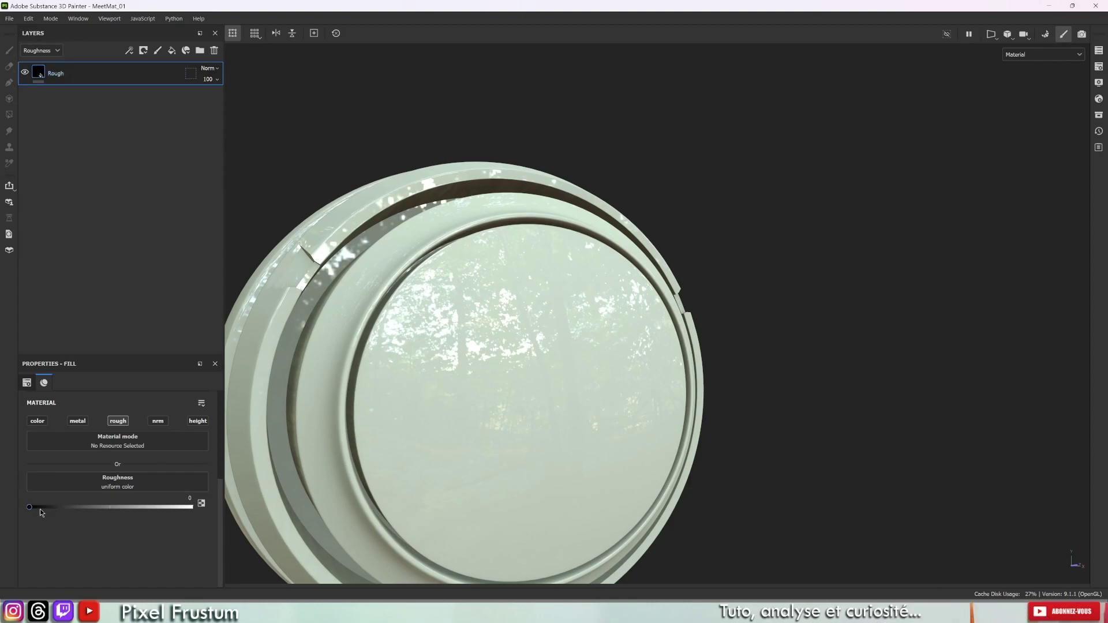
Step: Set the Rough fill's roughness to 1 and compare the matte shading from several angles
left_click_drag(29, 507, 191, 506)
mouse_move(306, 495)
left_mouse_down("alt")
mouse_move(667, 252)
mouse_move(477, 206)
left_mouse_up("alt")
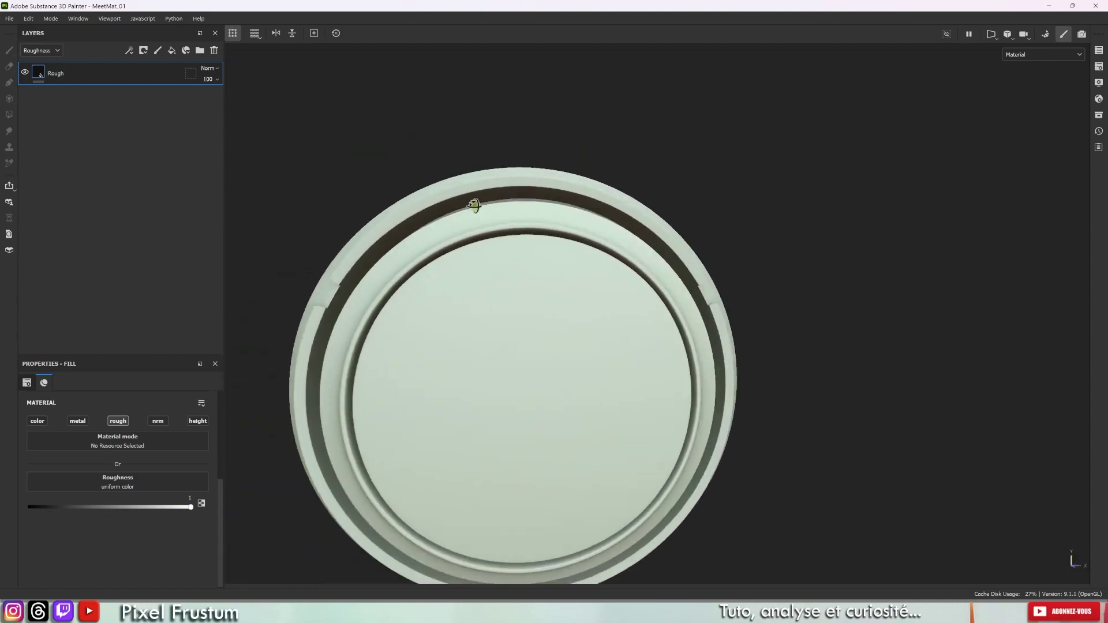
mouse_move(488, 333)
right_mouse_down("shift")
mouse_move(635, 329)
mouse_move(349, 339)
mouse_move(460, 359)
right_mouse_up("shift")
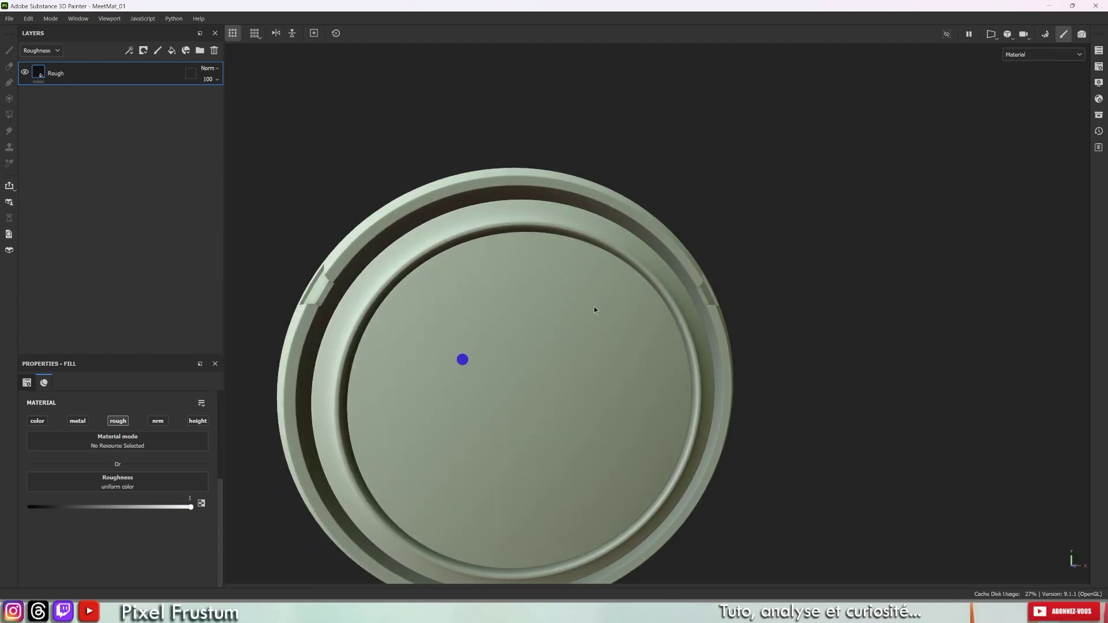
mouse_move(460, 359)
left_mouse_down("alt")
mouse_move(613, 376)
mouse_move(499, 385)
left_mouse_up("alt")
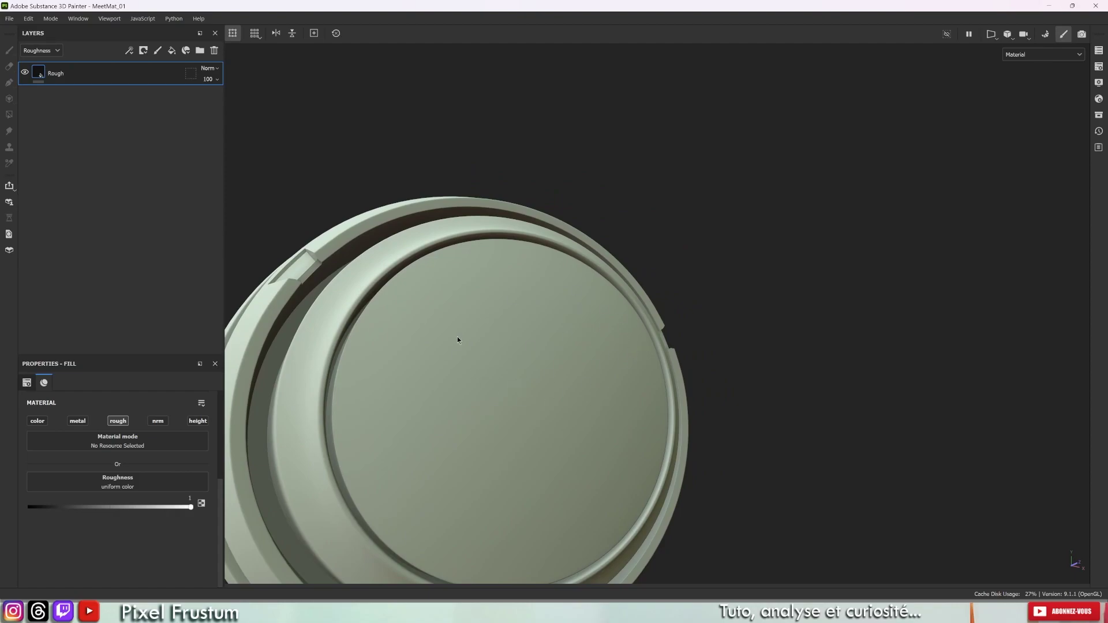
mouse_move(458, 339)
right_mouse_down("shift")
mouse_move(597, 334)
mouse_move(447, 336)
mouse_move(629, 329)
mouse_move(465, 326)
mouse_move(586, 321)
mouse_move(478, 319)
mouse_move(572, 326)
right_mouse_up("shift")
Step: Add the yellow Paint Spray material from the asset library to the layer stack and inspect it
left_click(1099, 116)
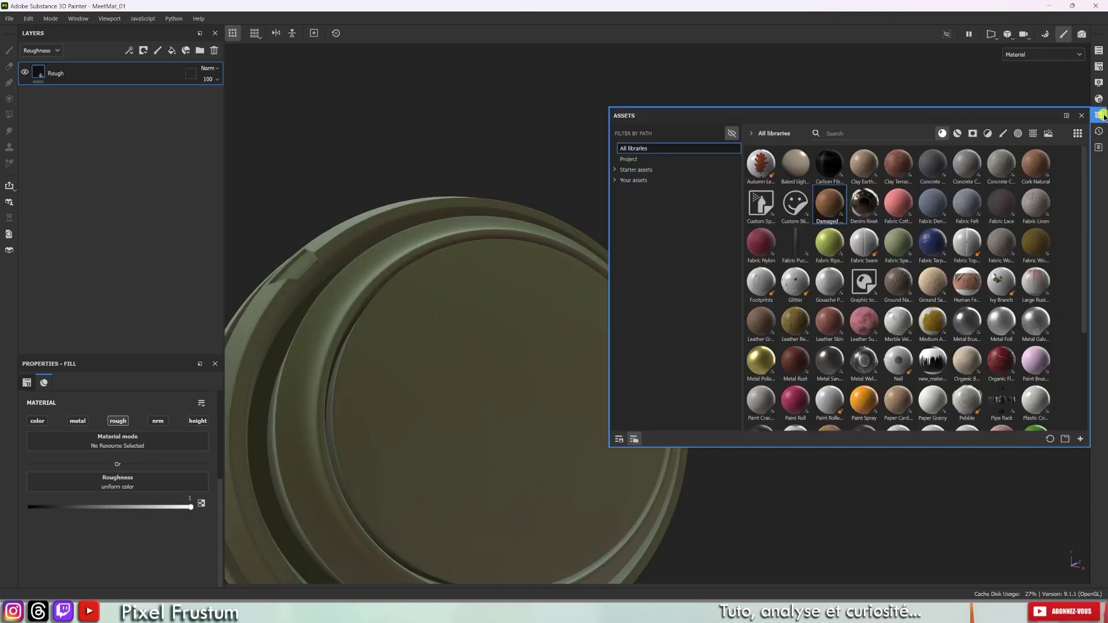
mouse_move(864, 400)
left_mouse_down()
mouse_move(123, 138)
mouse_move(108, 75)
left_mouse_up()
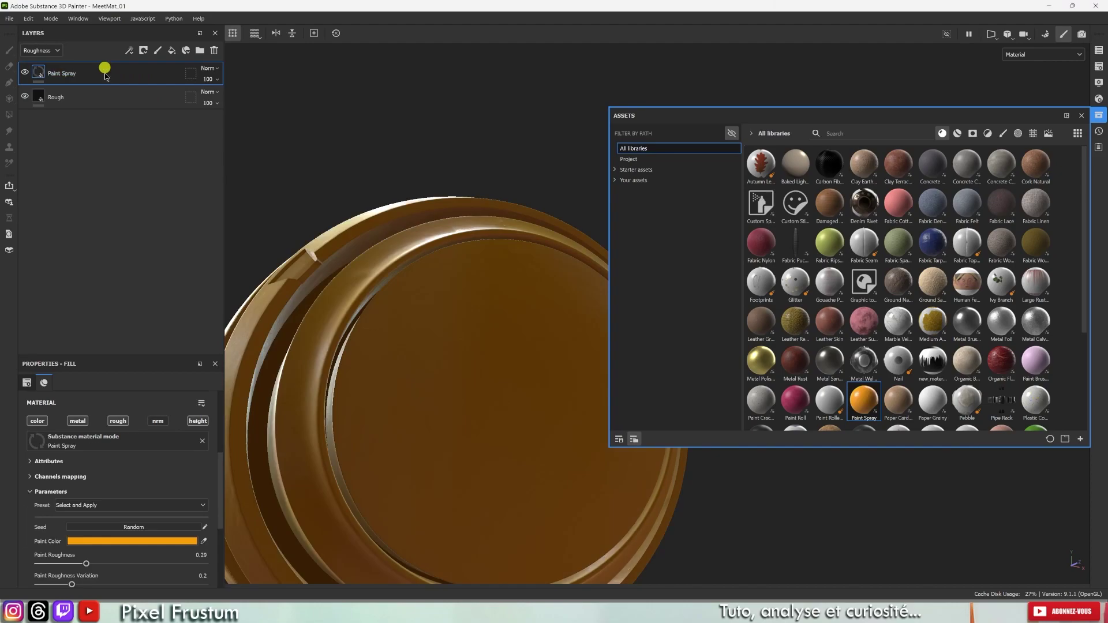
left_click(1079, 113)
left_click_drag(488, 275, 448, 245, "alt")
right_click_drag(448, 245, 512, 267, "shift")
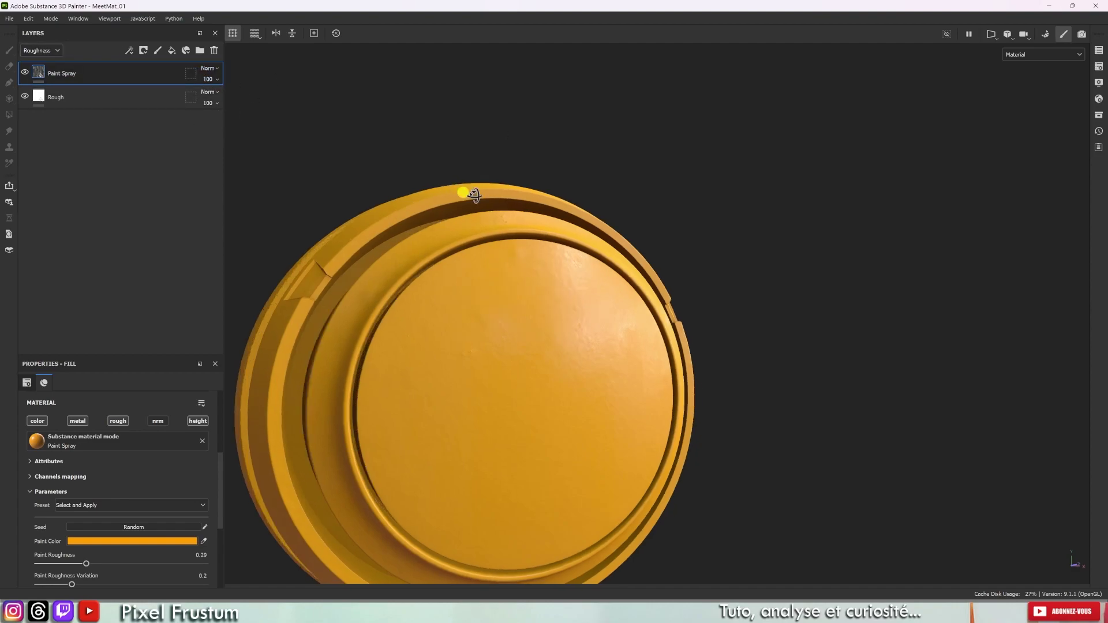
left_click_drag(468, 191, 538, 339, "alt")
scroll(564, 412, "up", 3)
left_click_drag(571, 418, 534, 361, "alt")
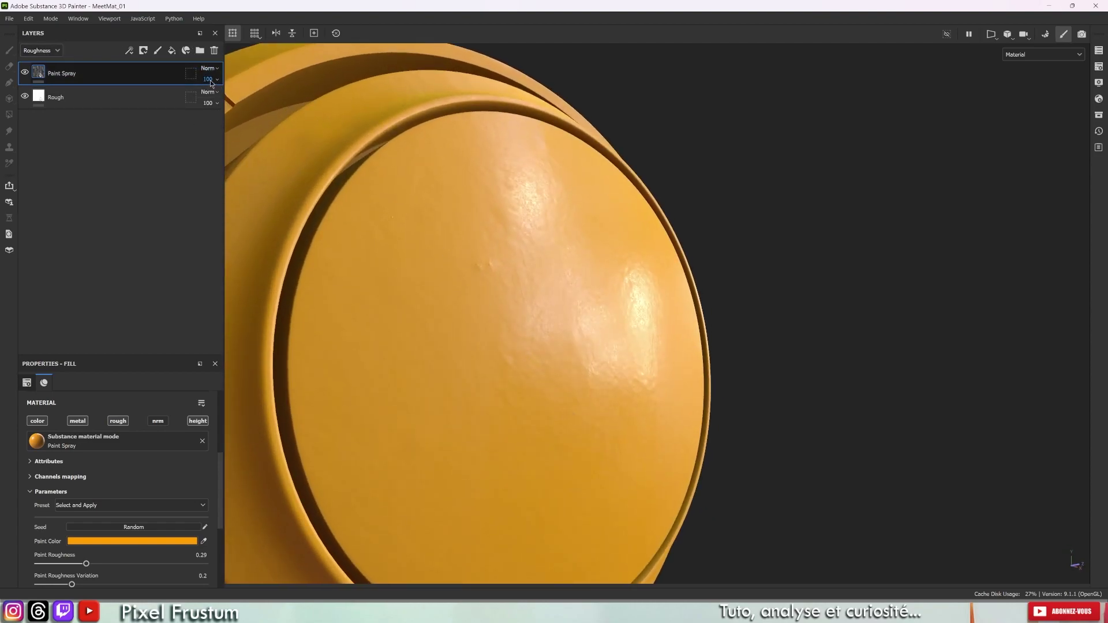
Step: Lower Paint Spray's roughness opacity from 92 to about 30, then 0, with Rough temporarily hidden
left_click(217, 79)
mouse_move(245, 99)
left_mouse_down()
mouse_move(230, 106)
mouse_move(246, 106)
left_mouse_up()
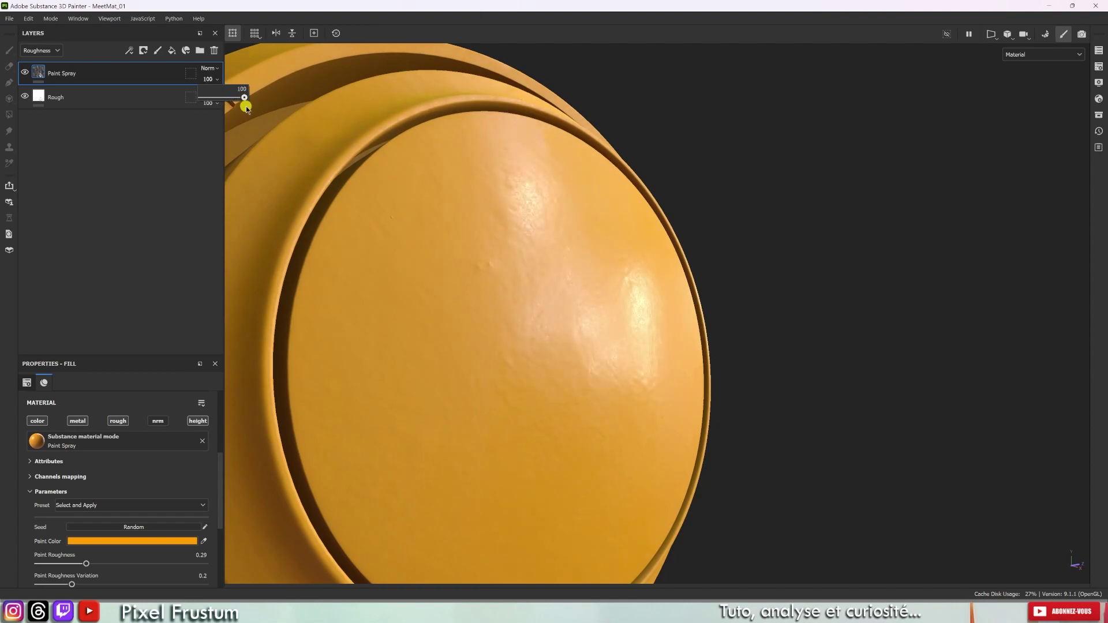
left_click(25, 96)
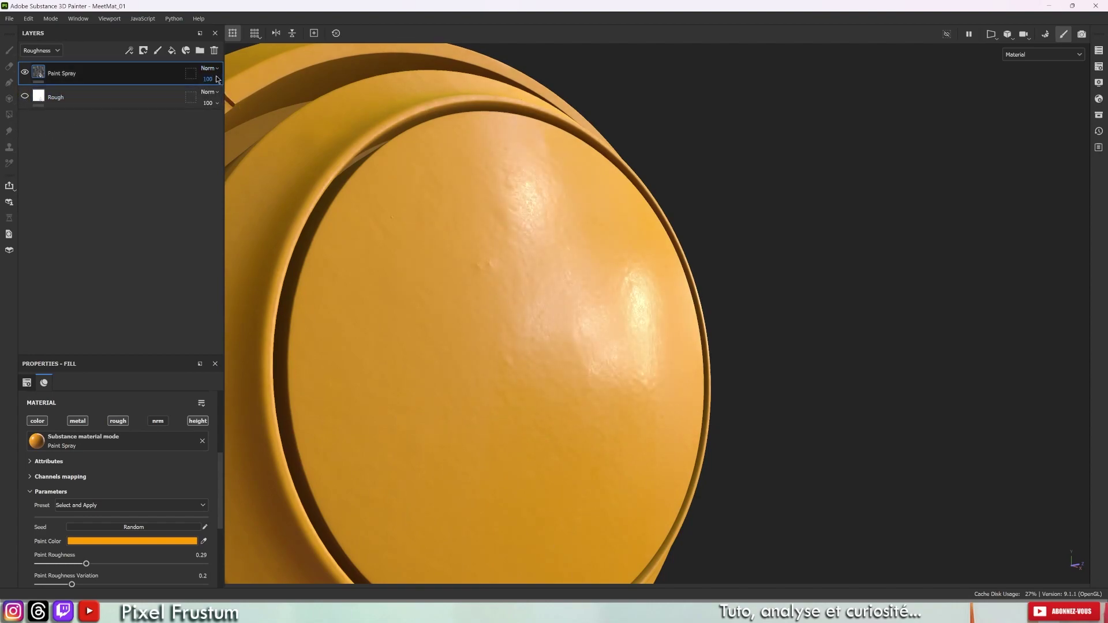
left_click_drag(209, 78, 215, 96)
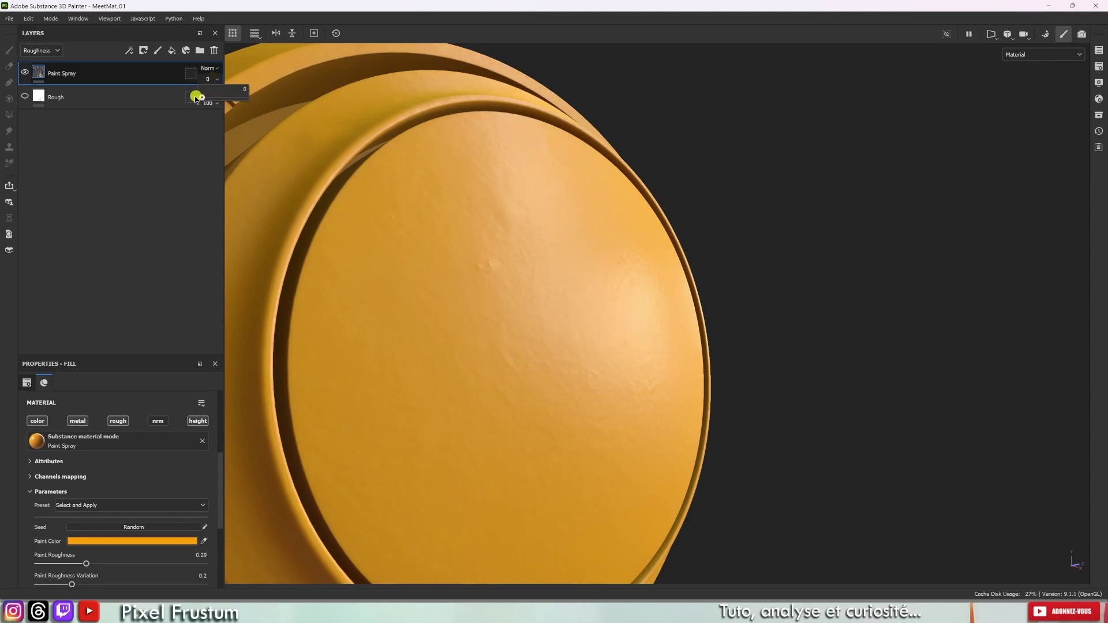
mouse_move(554, 242)
left_mouse_down("alt")
mouse_move(587, 213)
mouse_move(635, 198)
mouse_move(569, 168)
mouse_move(605, 231)
mouse_move(586, 153)
mouse_move(566, 215)
left_mouse_up("alt")
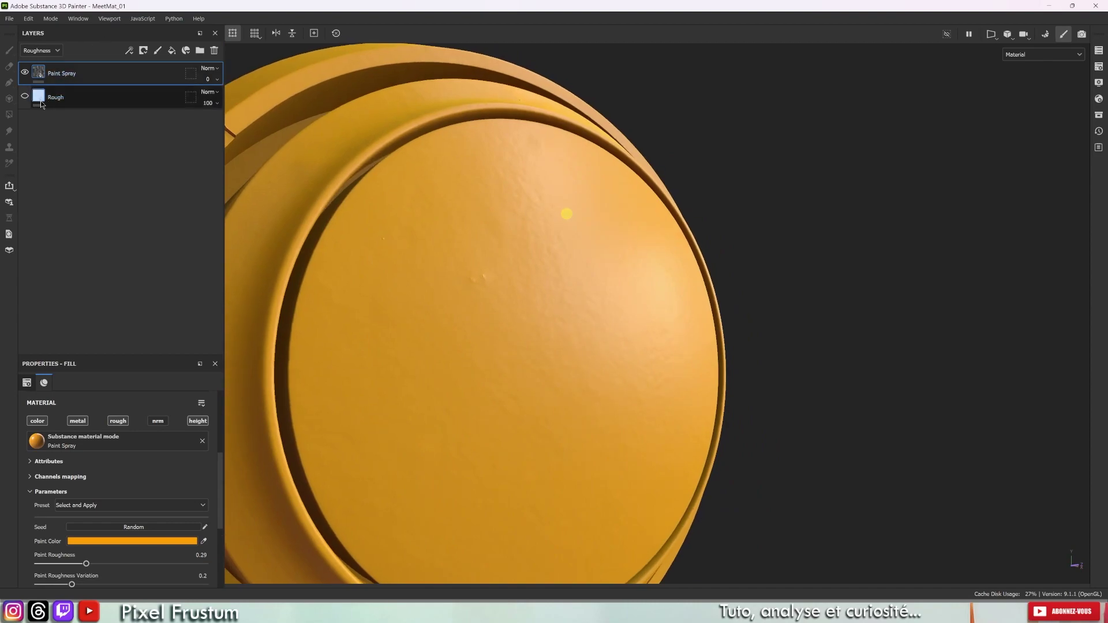
mouse_move(38, 97)
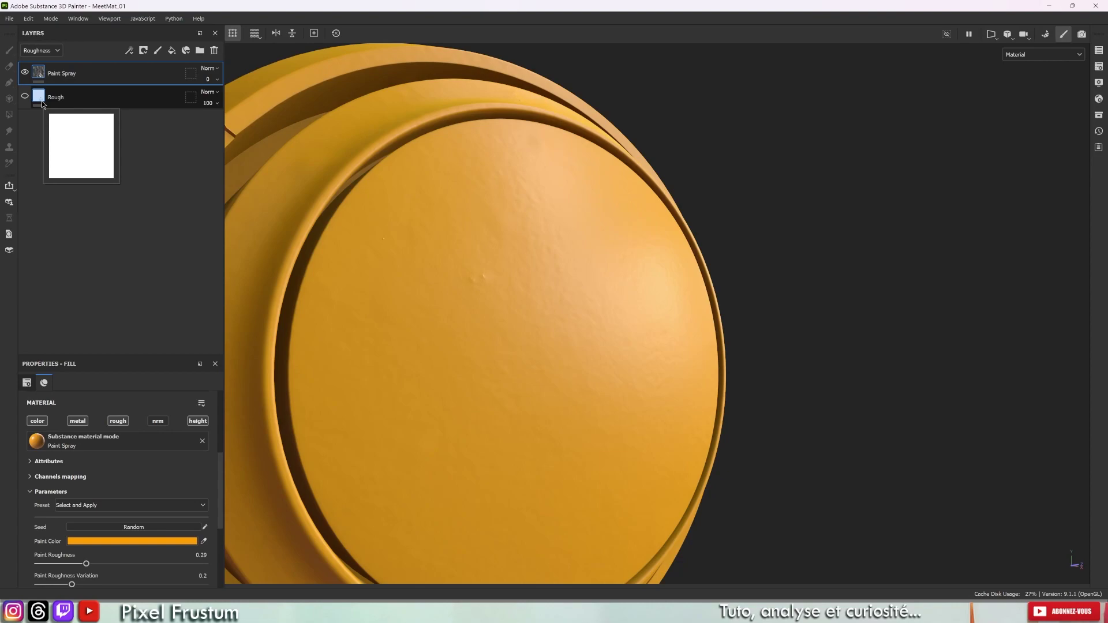
left_click(26, 96)
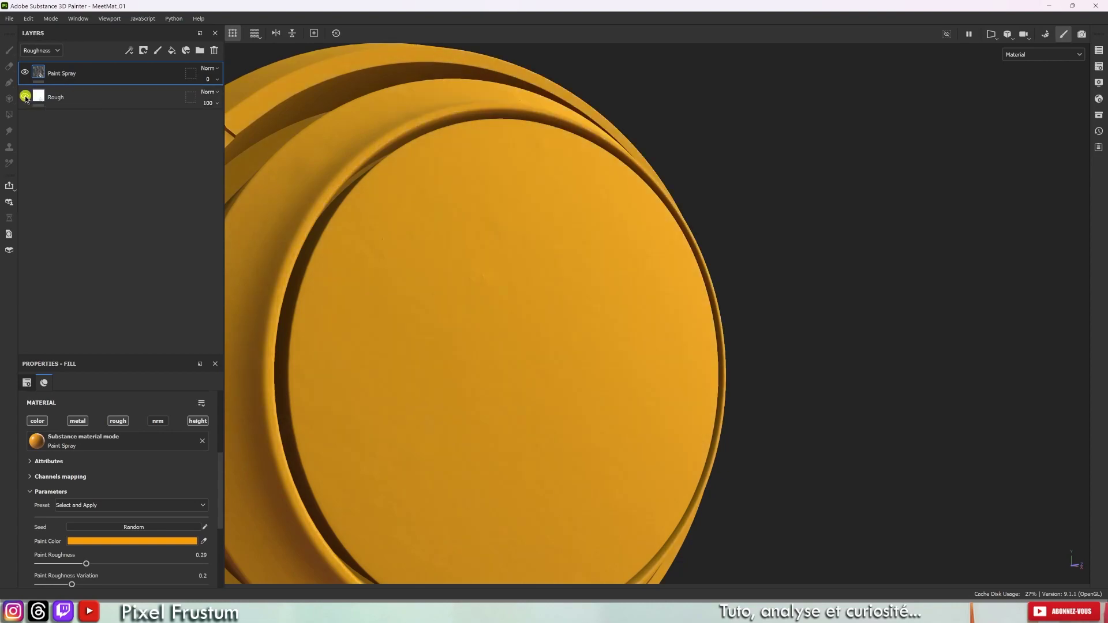
Step: Raise Paint Spray's roughness opacity back to about 29 and higher
left_click(206, 83)
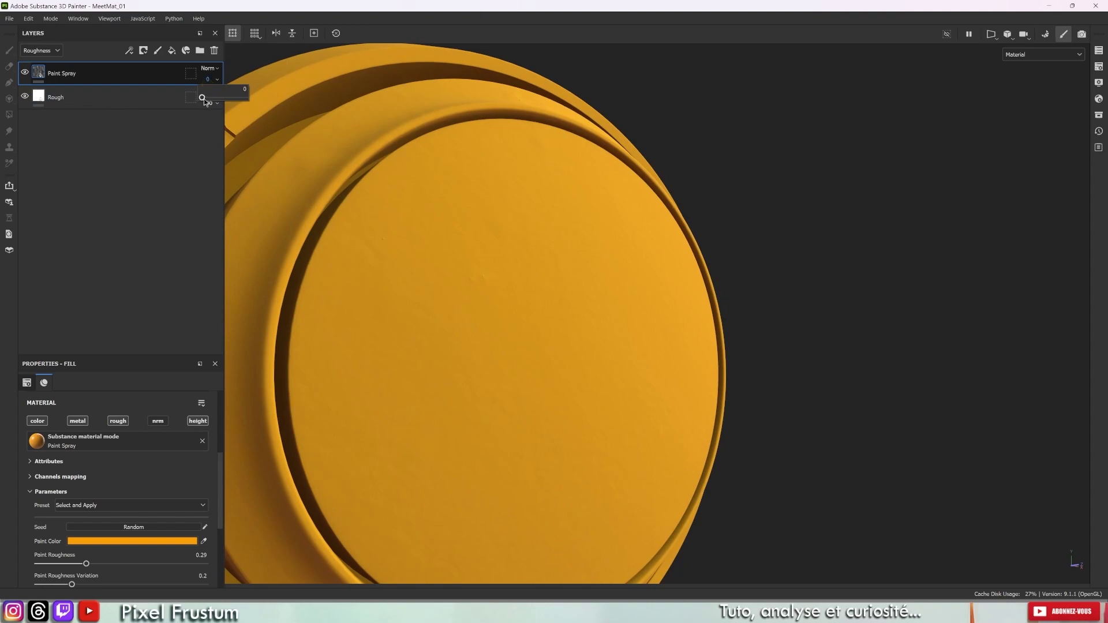
left_click_drag(203, 97, 219, 98)
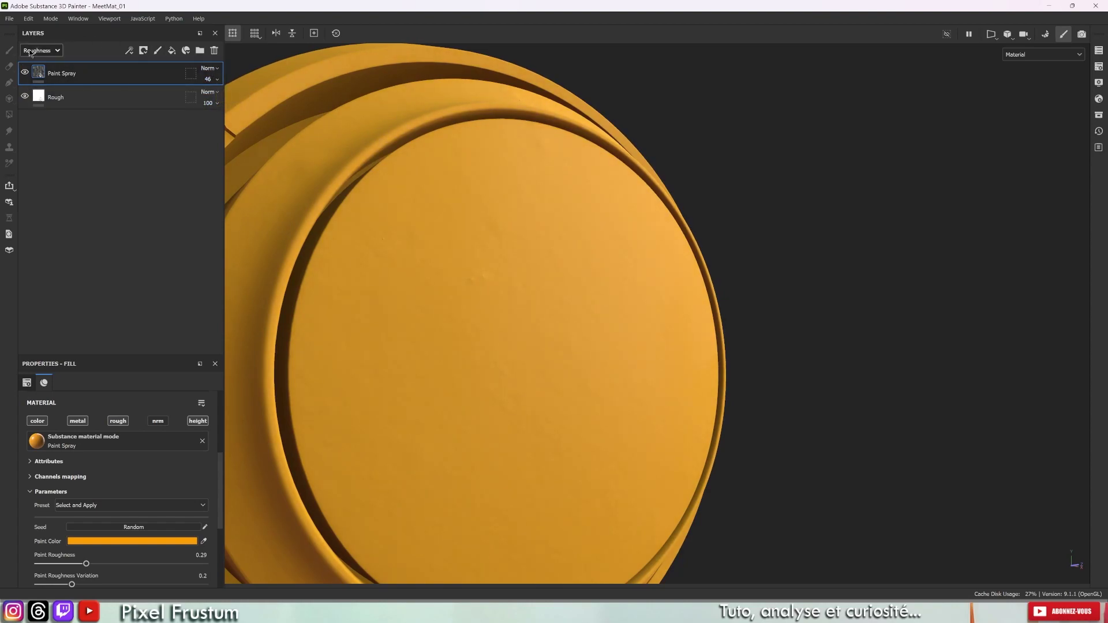
left_click(211, 78)
mouse_move(222, 98)
left_mouse_down()
mouse_move(245, 96)
mouse_move(229, 100)
left_mouse_up()
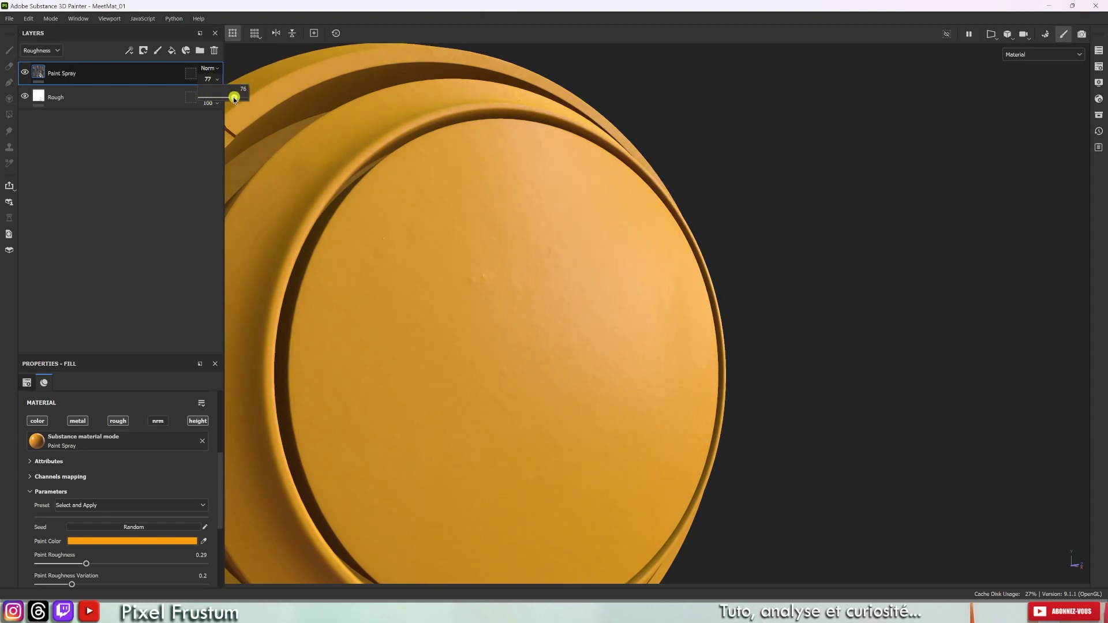
Step: Test moving the Rough layer above Paint Spray, then return it below Paint Spray
left_click(99, 102)
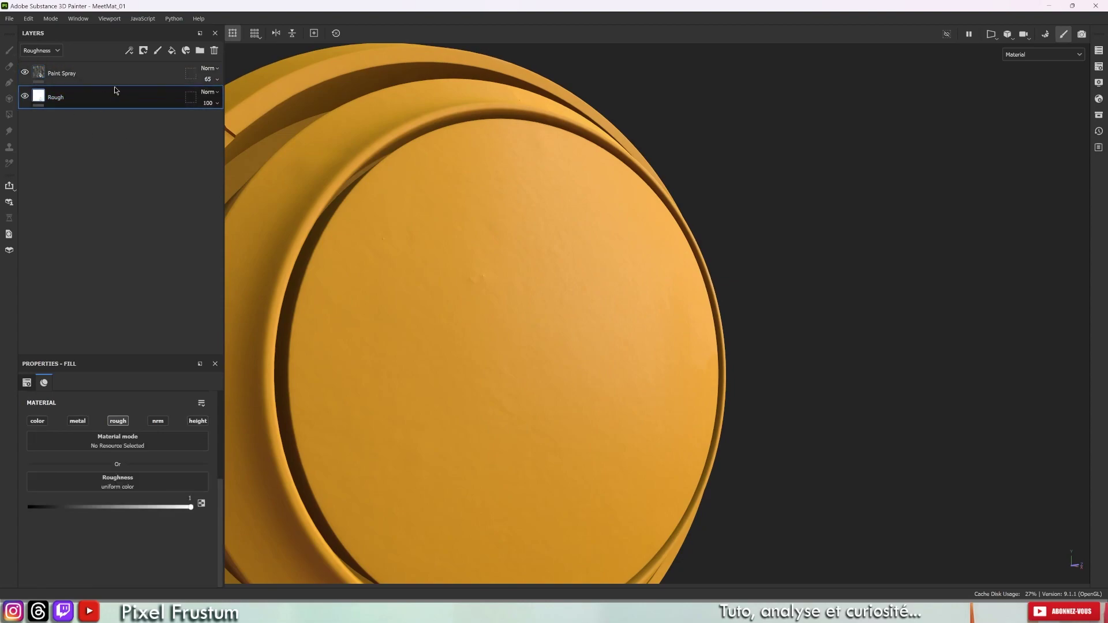
double_click(82, 102)
left_click_drag(83, 102, 83, 69)
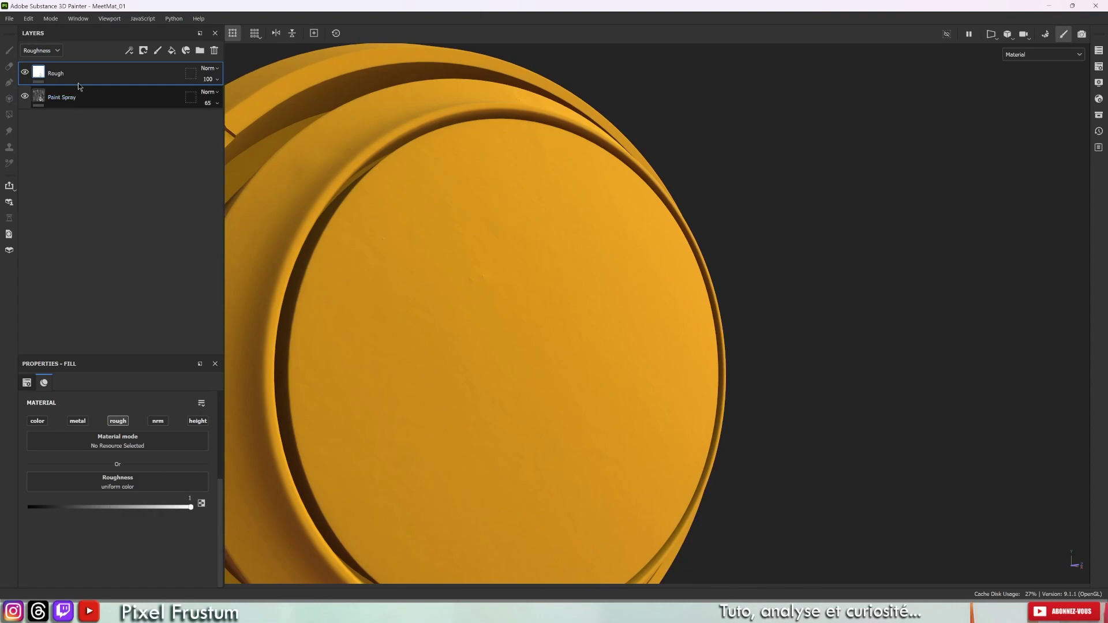
left_click_drag(79, 85, 75, 138)
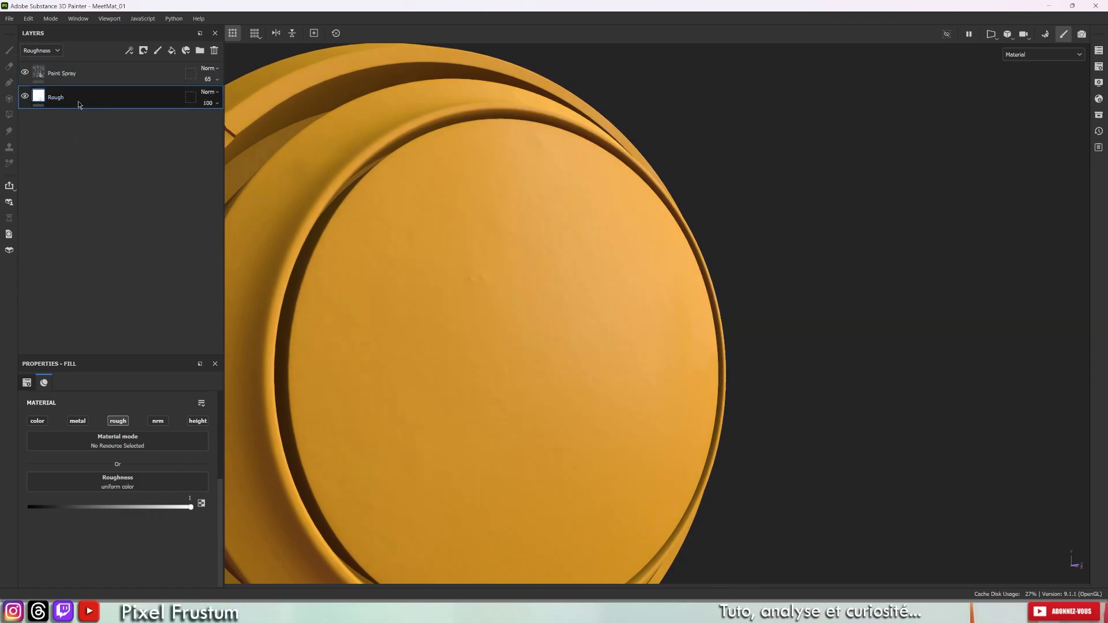
left_click(209, 78)
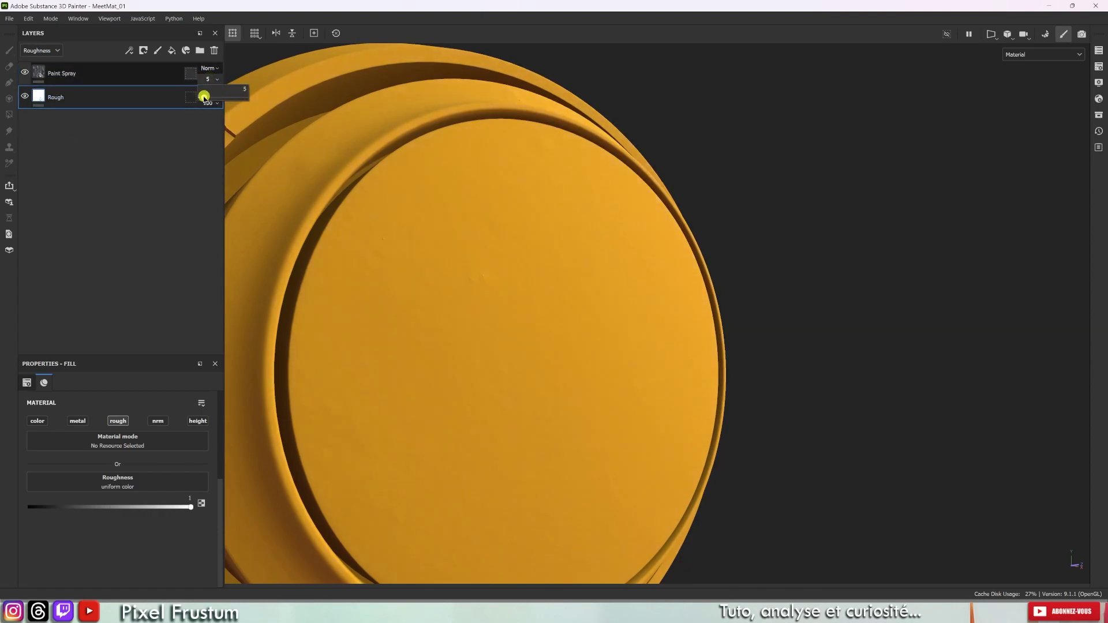